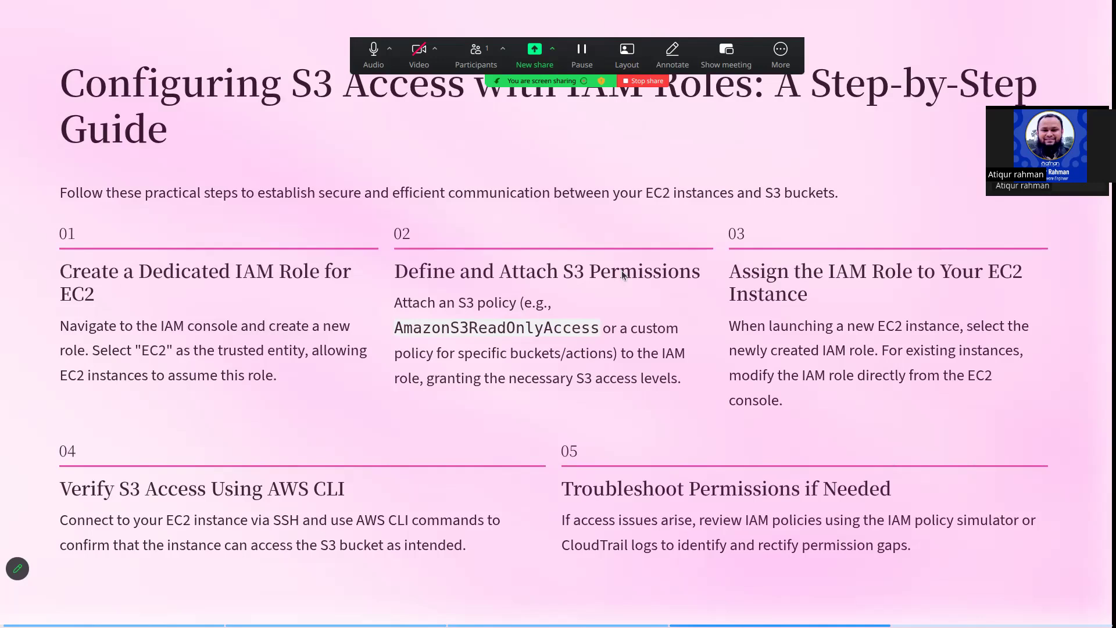
# Switch from the slides to the AWS console in the browser and open the IAM roles list in a new tab.
pyautogui.scroll(-5, 622, 275)
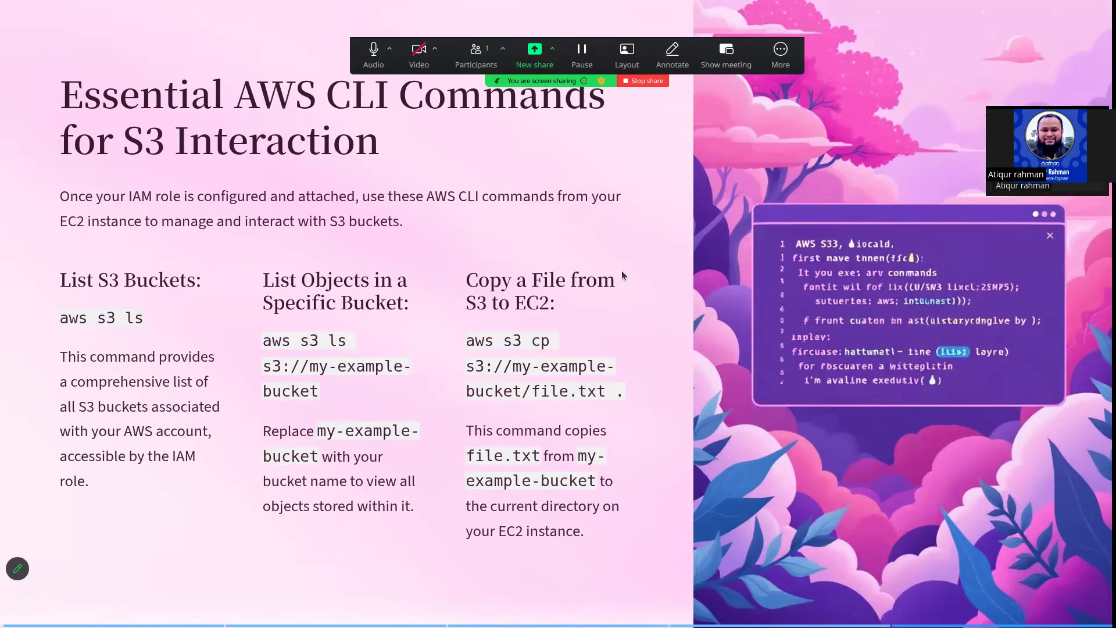
pyautogui.hotkey('alt', 'Tab')
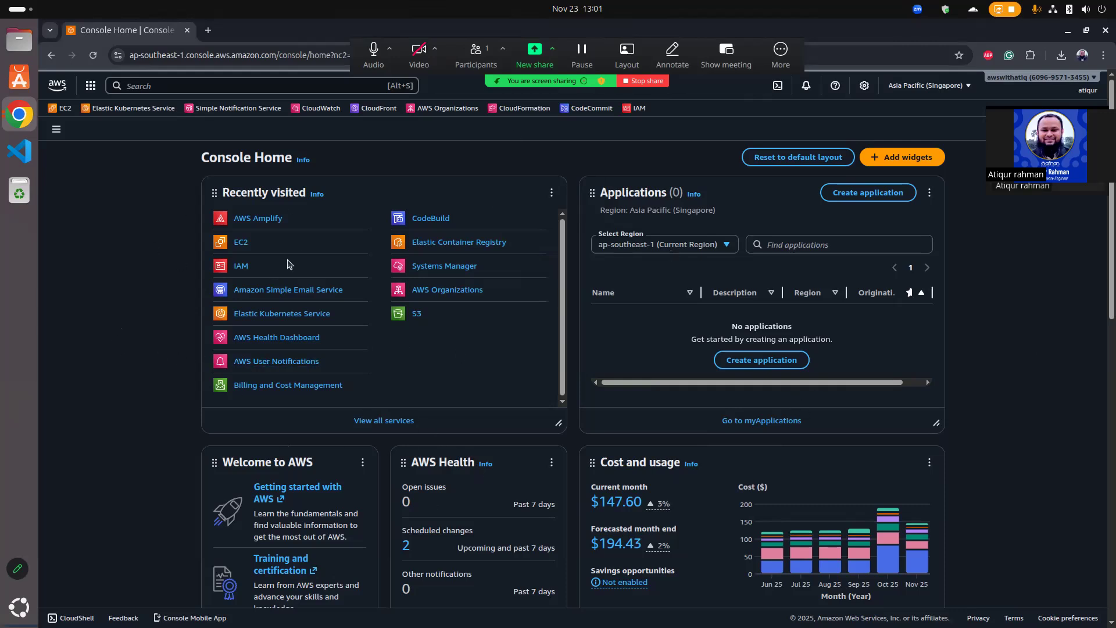
pyautogui.middleClick(238, 269)
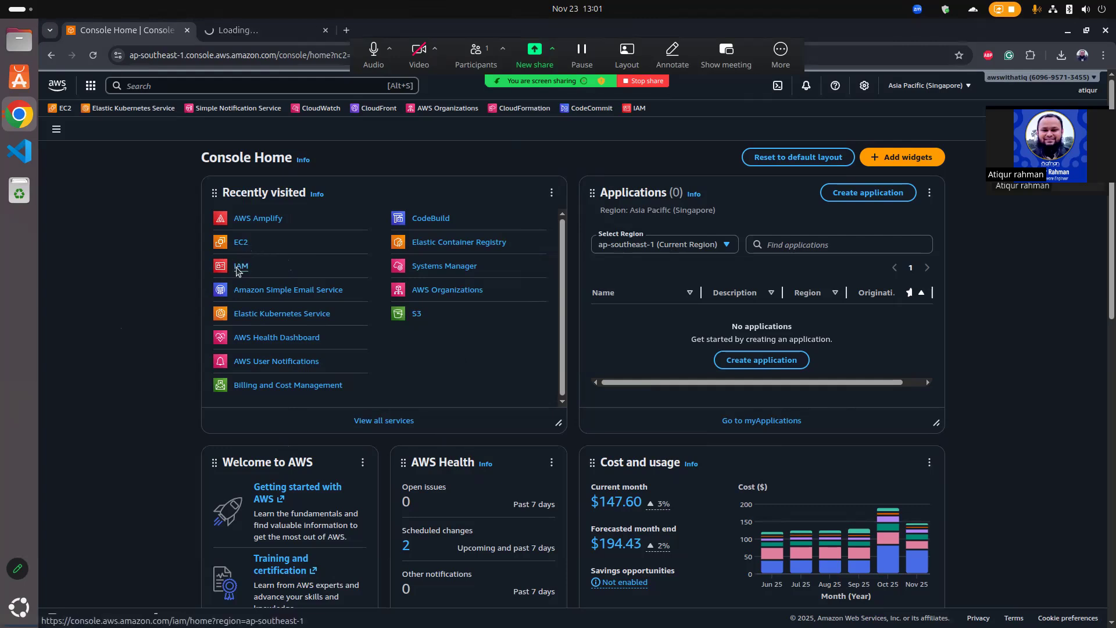
pyautogui.click(273, 31)
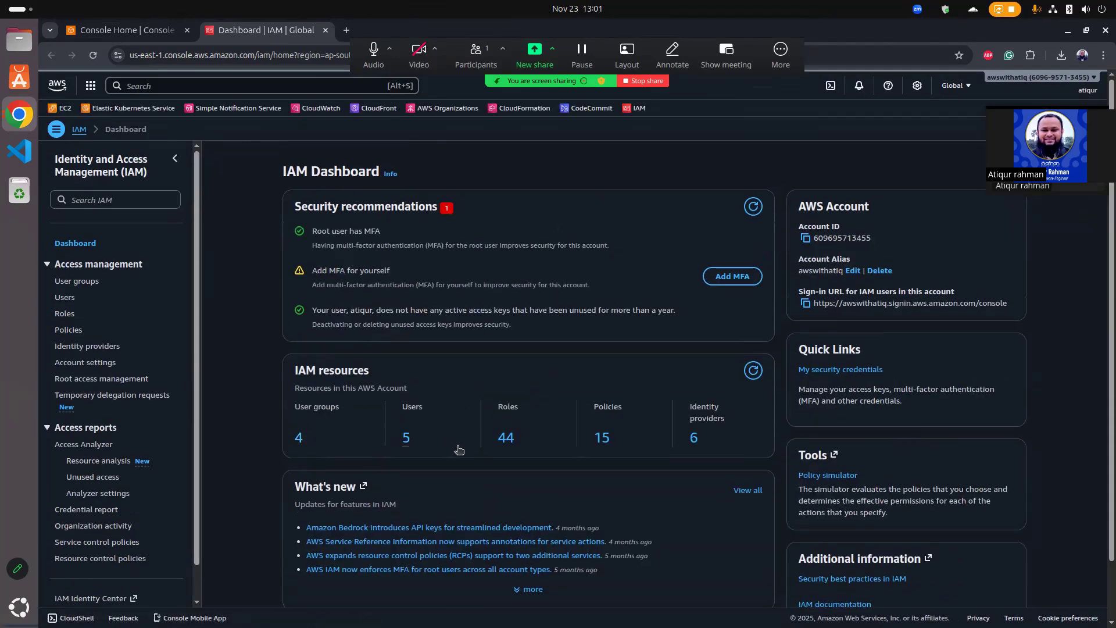
pyautogui.click(506, 439)
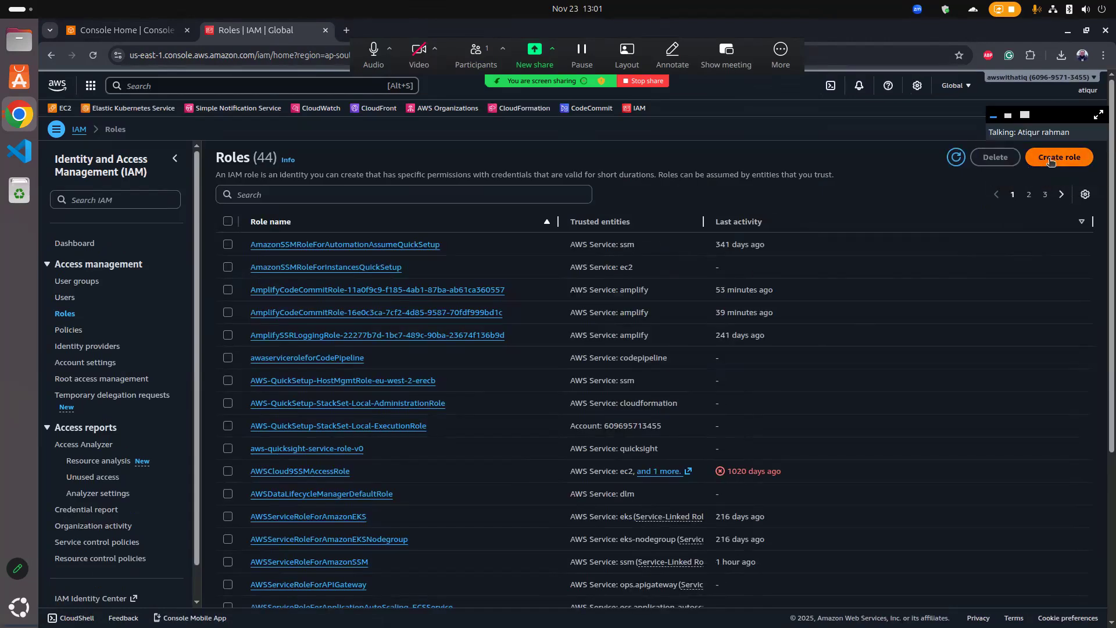
# Start a new role with AWS service as trusted entity type and EC2 as the use case, attaching no permissions policies.
pyautogui.click(1048, 159)
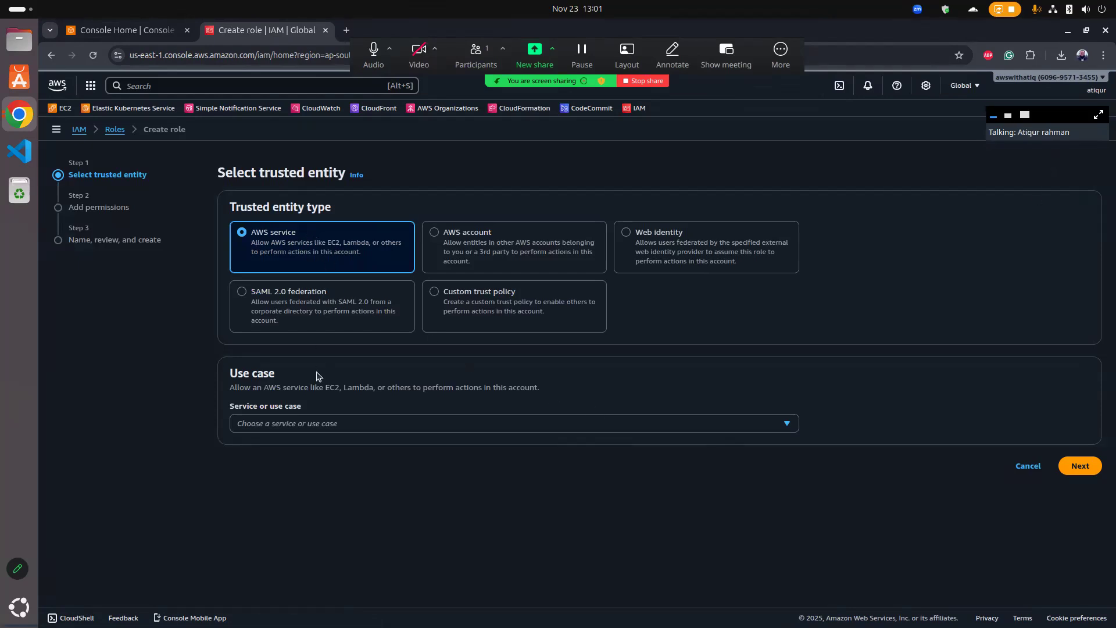
pyautogui.click(286, 425)
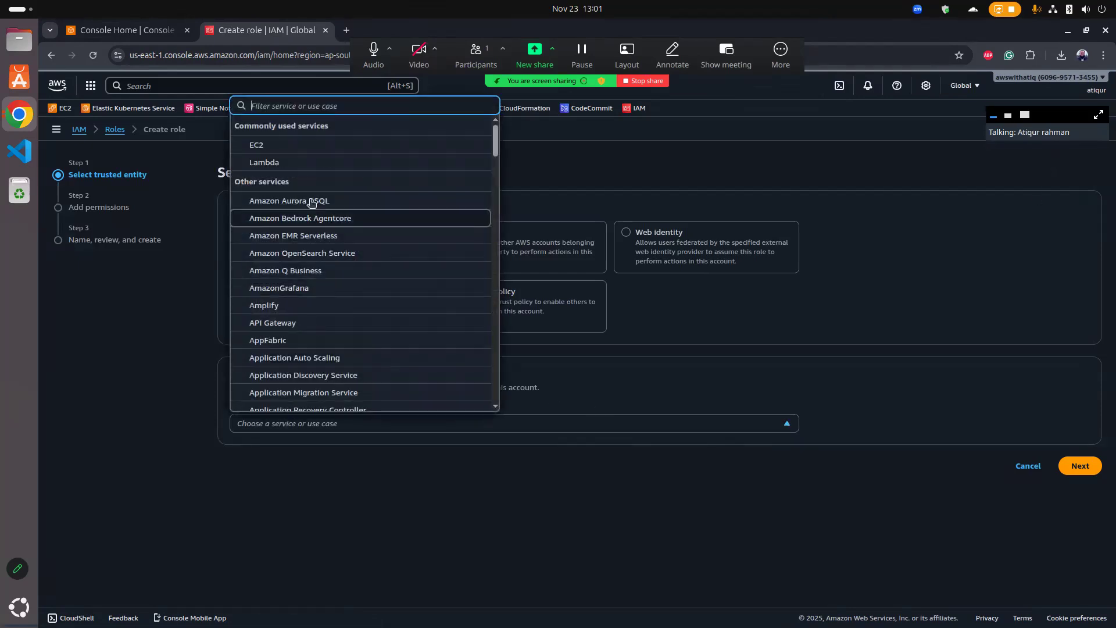
pyautogui.click(277, 146)
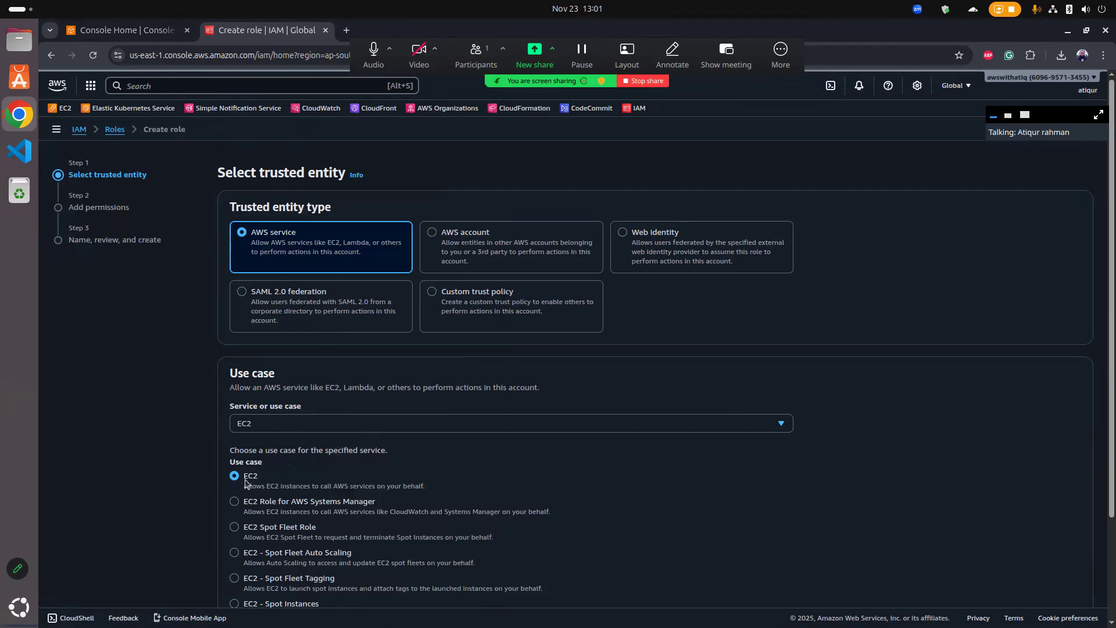
pyautogui.scroll(-3, 177, 474)
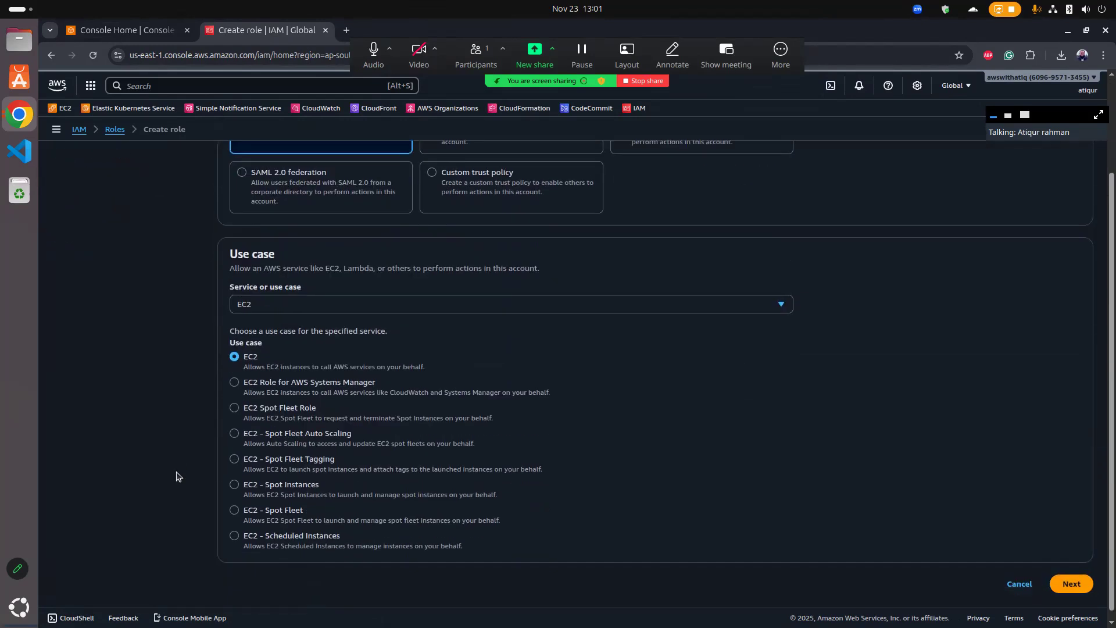
pyautogui.click(1074, 574)
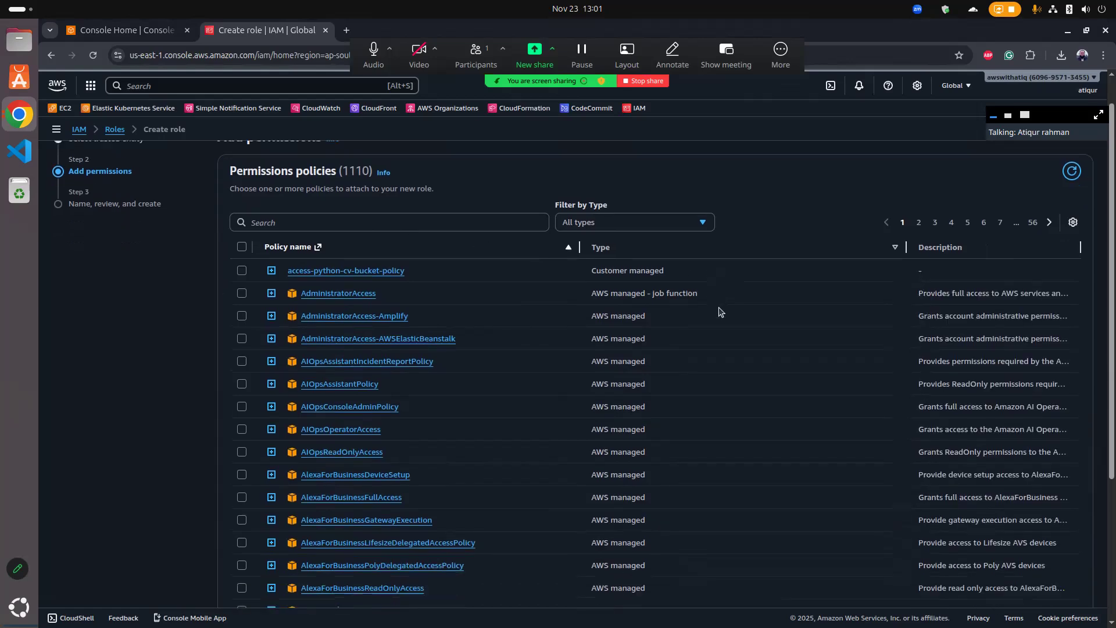
pyautogui.scroll(-5, 723, 312)
pyautogui.click(1071, 575)
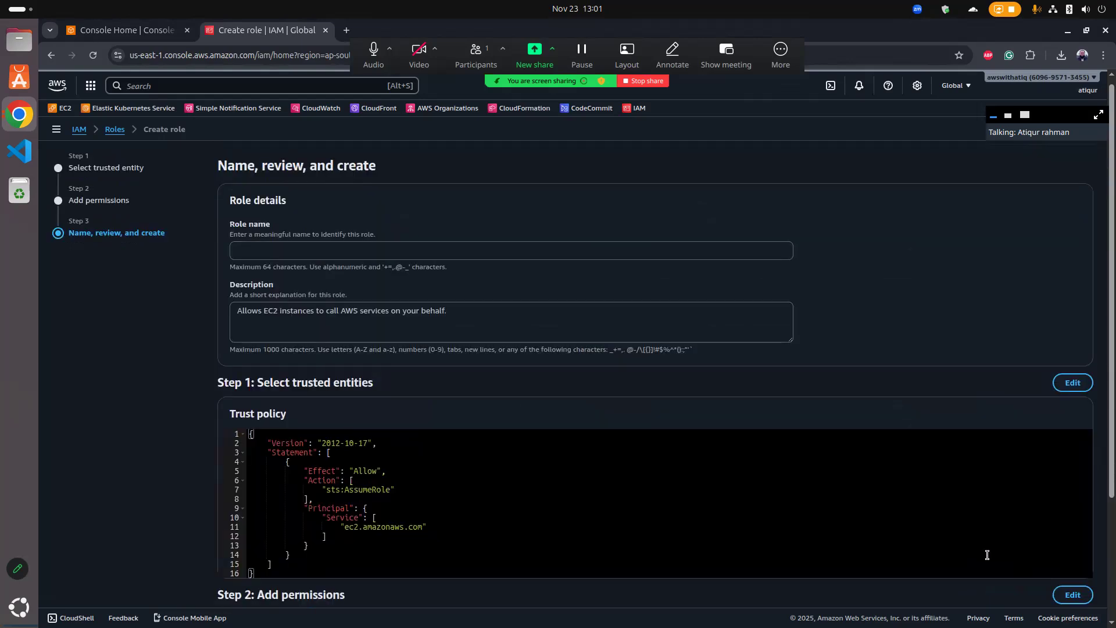
# Name the role with the account holder's first name followed by "-ec2-test", keep the default description, and create it.
pyautogui.click(432, 253)
pyautogui.write('atiqur-ec')
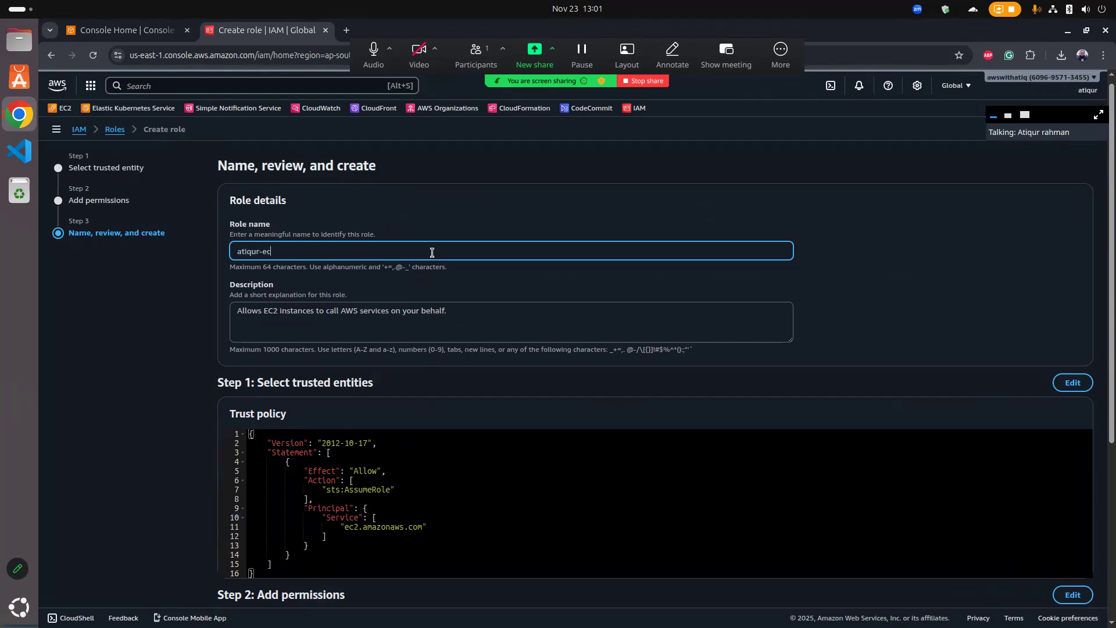
pyautogui.write('2-test')
pyautogui.click(902, 306)
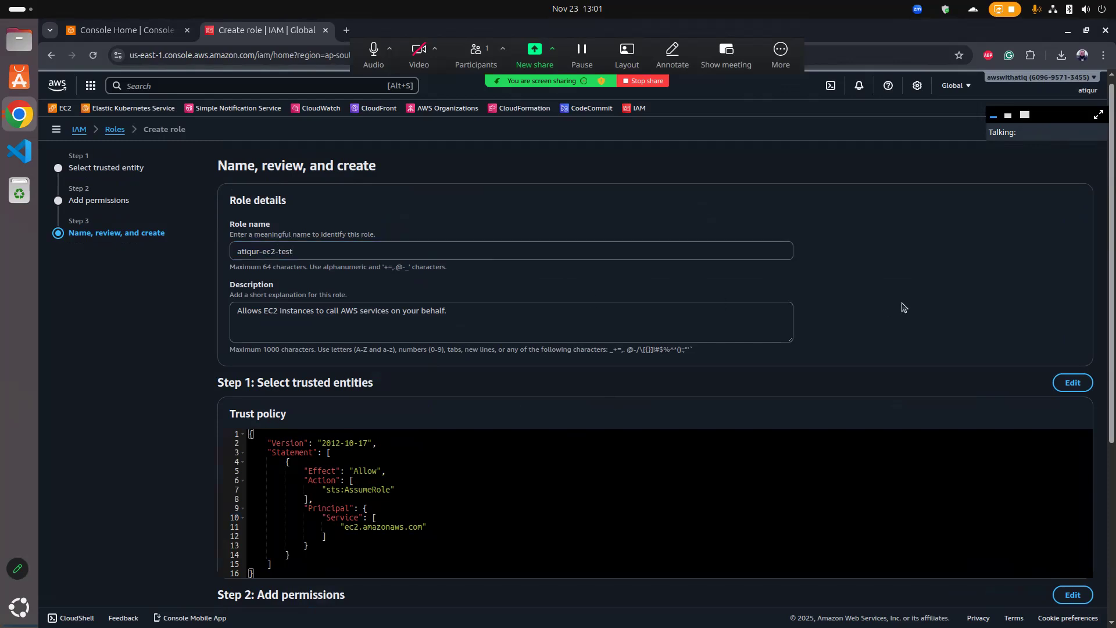
pyautogui.scroll(-5, 1014, 463)
pyautogui.click(1073, 576)
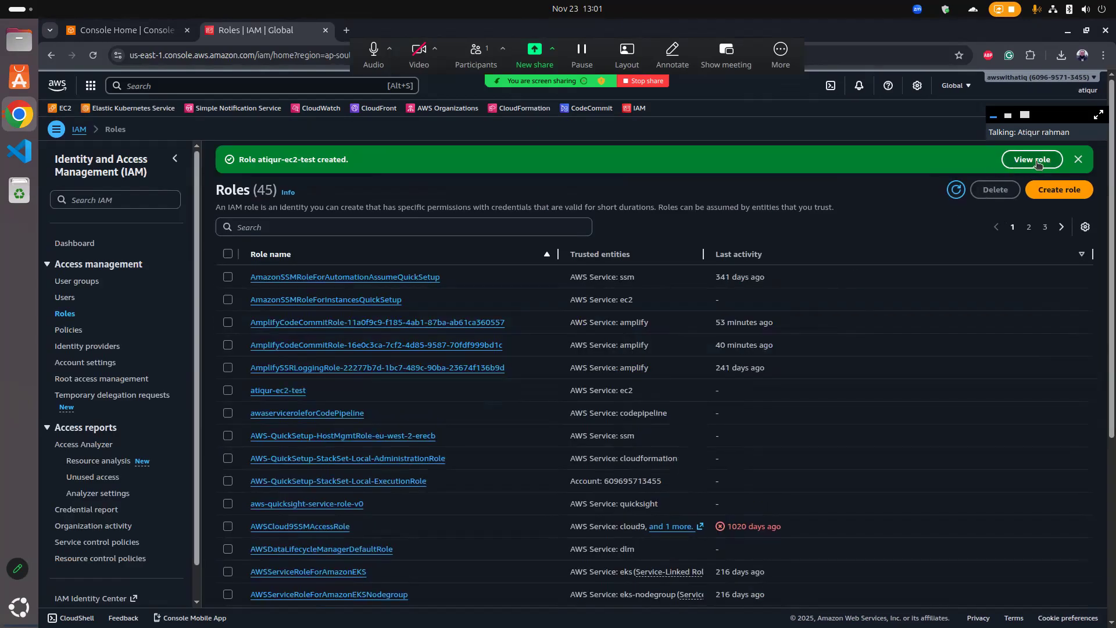
# Open the new role, look through the existing policies available to attach, and return to the role's page.
pyautogui.click(1016, 162)
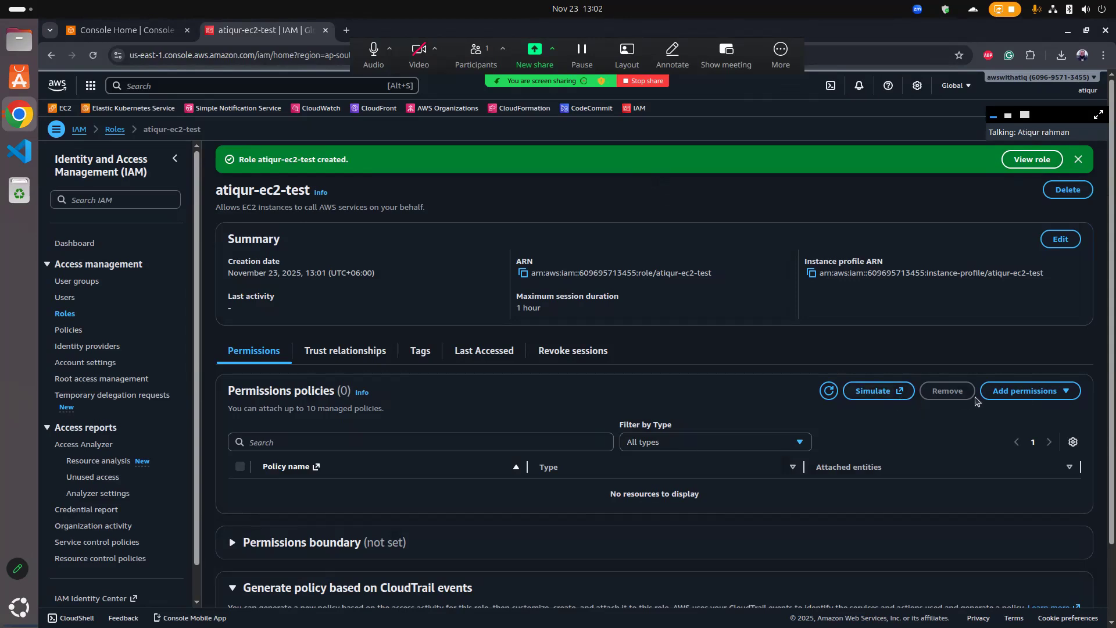
pyautogui.click(1006, 392)
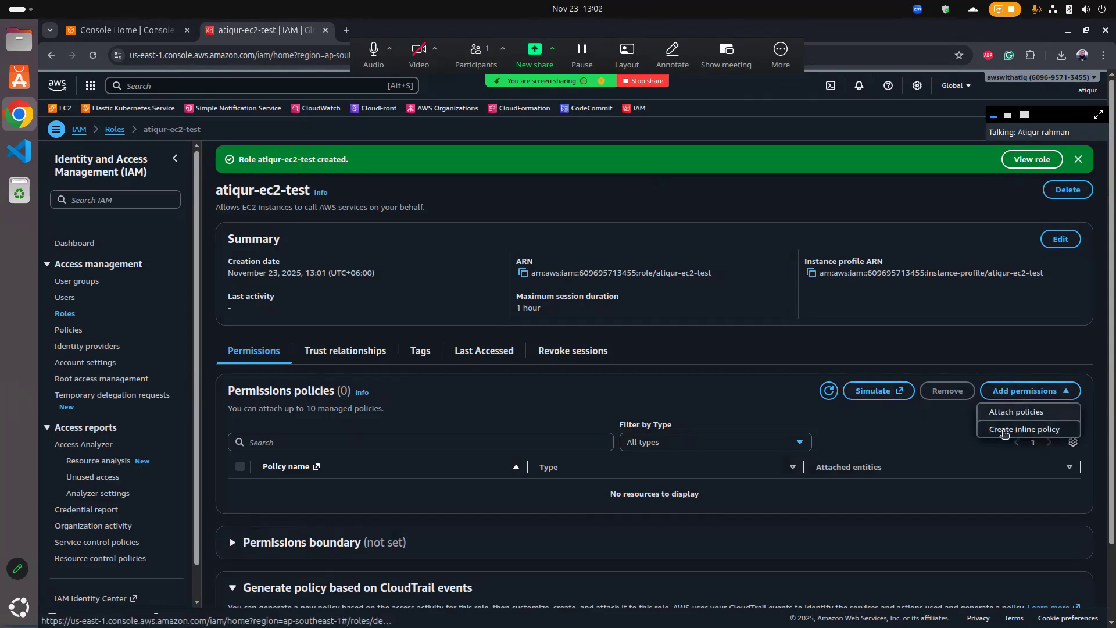
pyautogui.click(1003, 414)
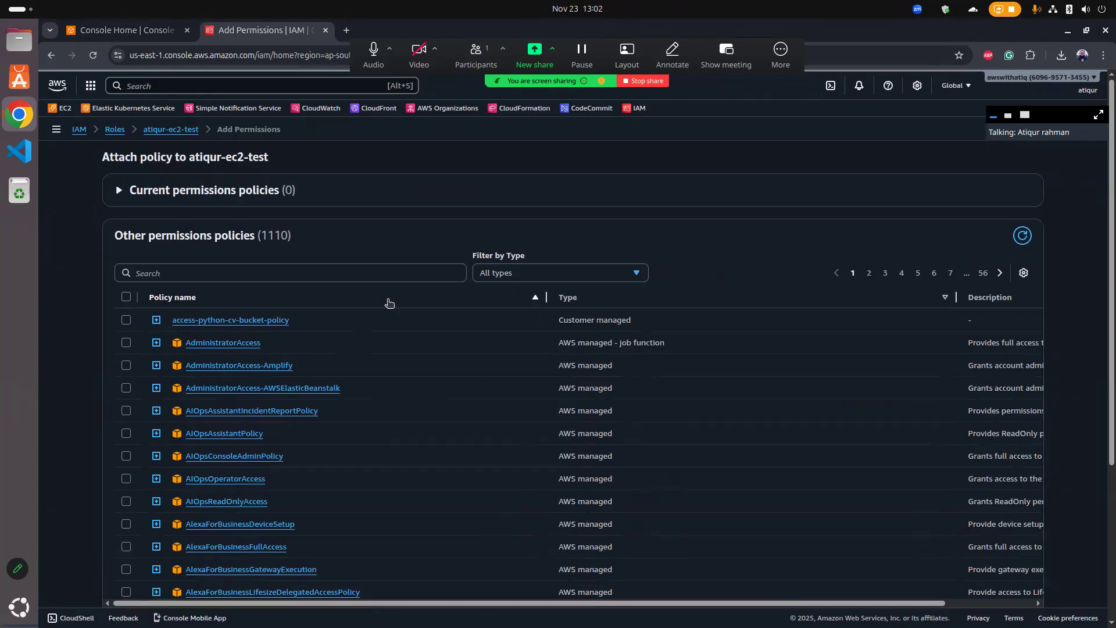
pyautogui.scroll(-4, 389, 305)
pyautogui.scroll(4, 386, 308)
pyautogui.click(190, 130)
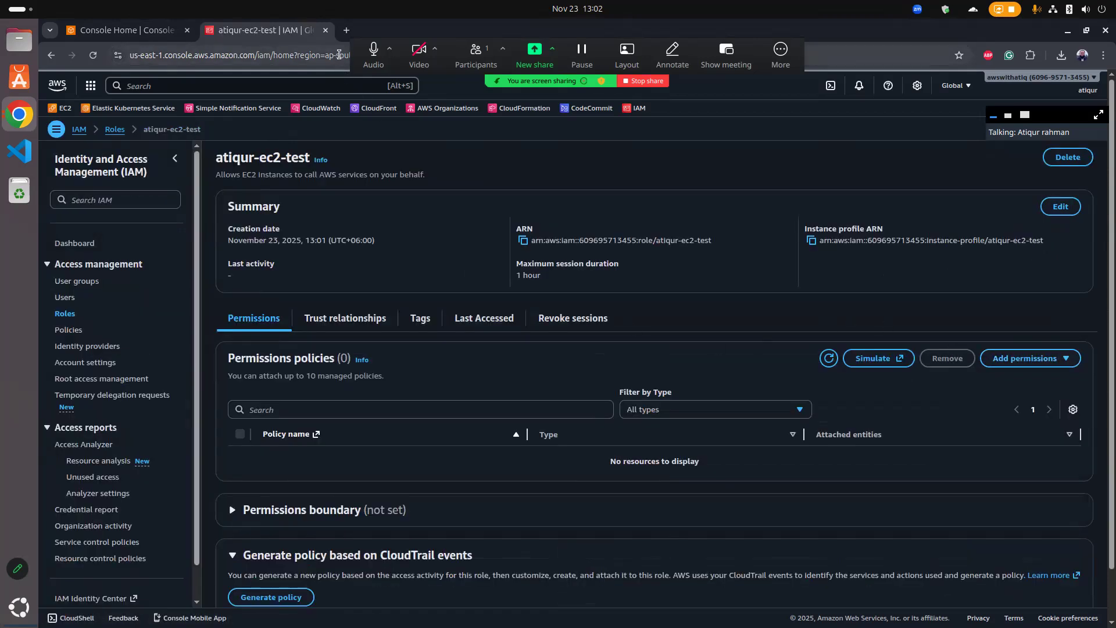
# Search the web for "iam policy generator" in a new tab and open the AWS Policy Generator.
pyautogui.click(346, 30)
pyautogui.write('i')
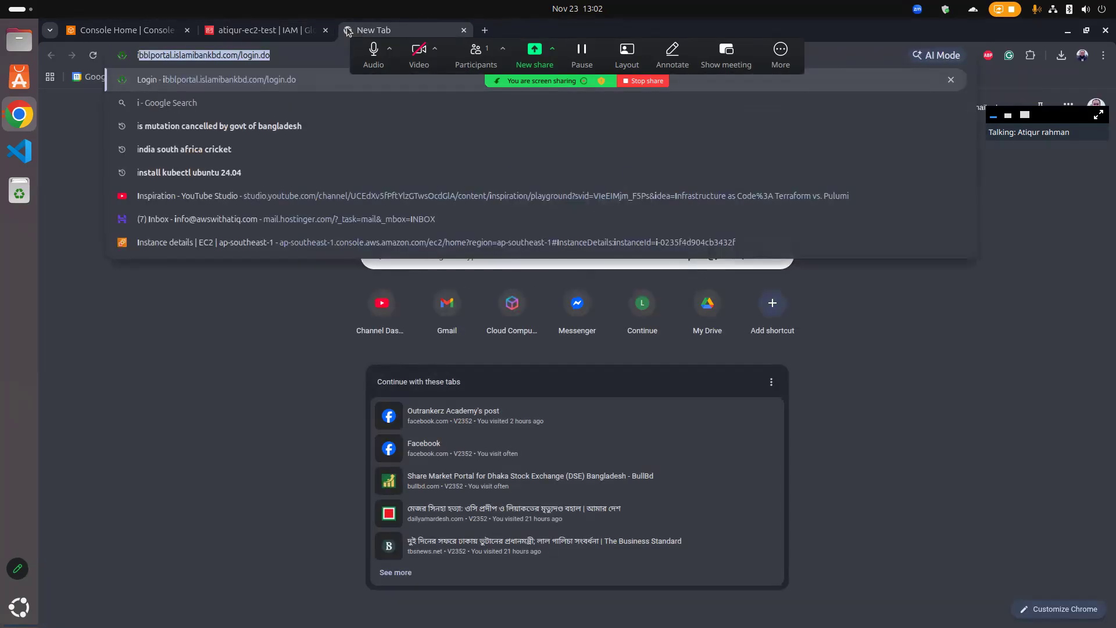
pyautogui.write('am policy gen')
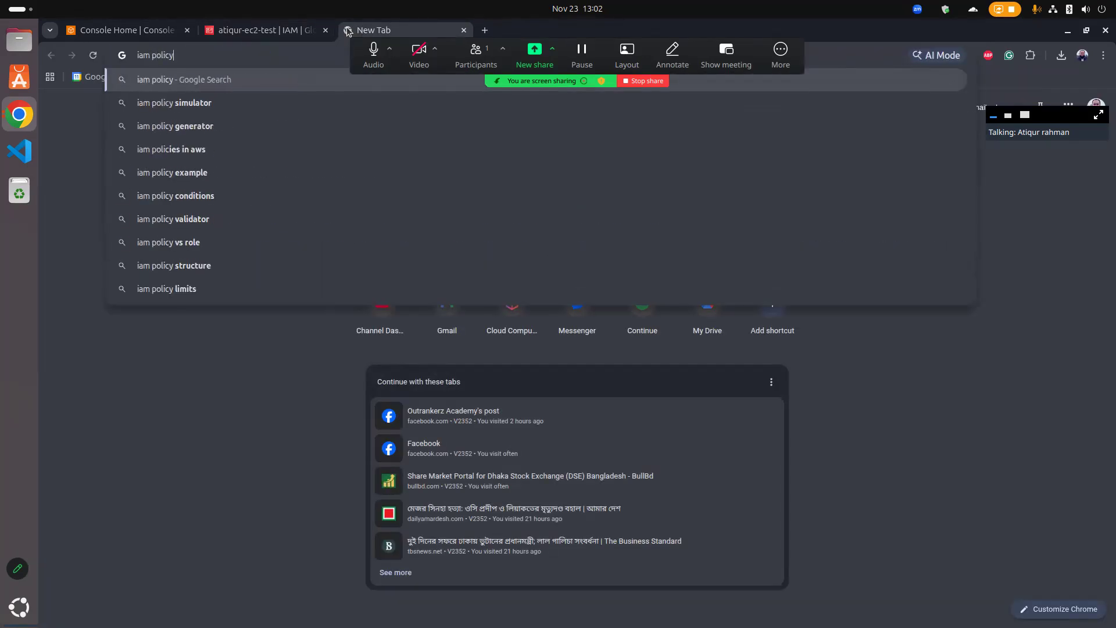
pyautogui.press('Return')
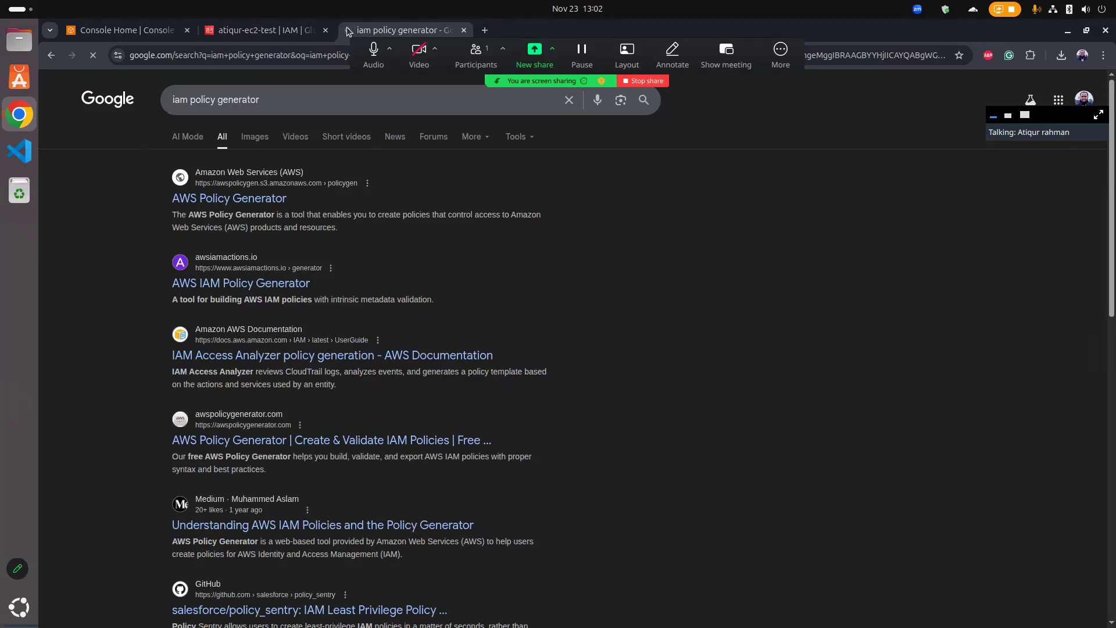
pyautogui.click(263, 200)
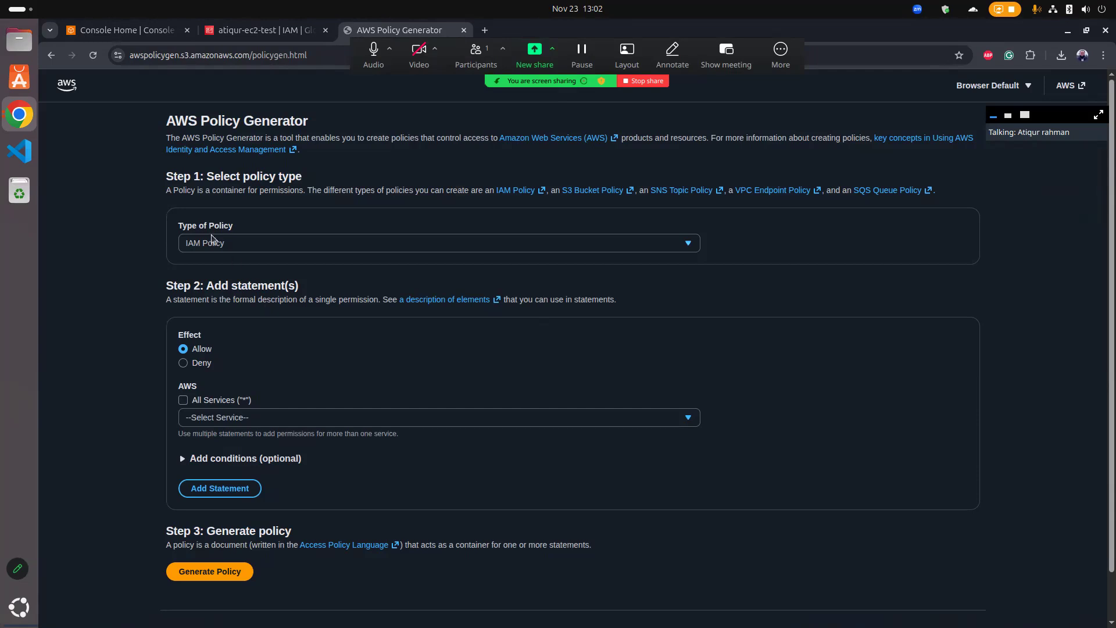
# Add an Allow statement for the Amazon S3 service covering all actions and all resources to the IAM policy.
pyautogui.click(205, 419)
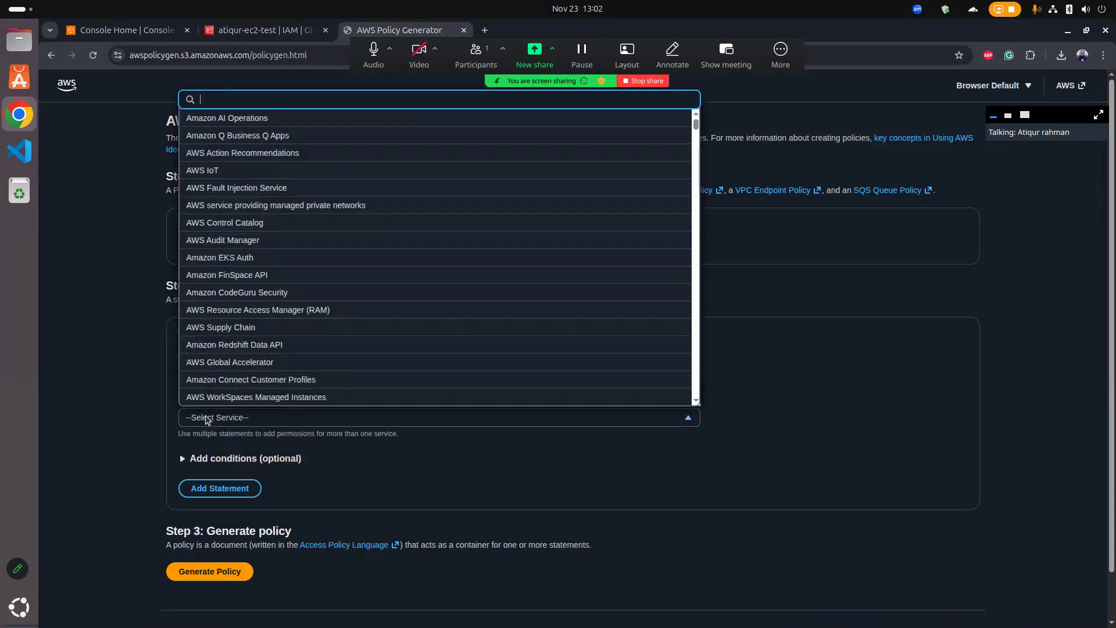
pyautogui.write('s3')
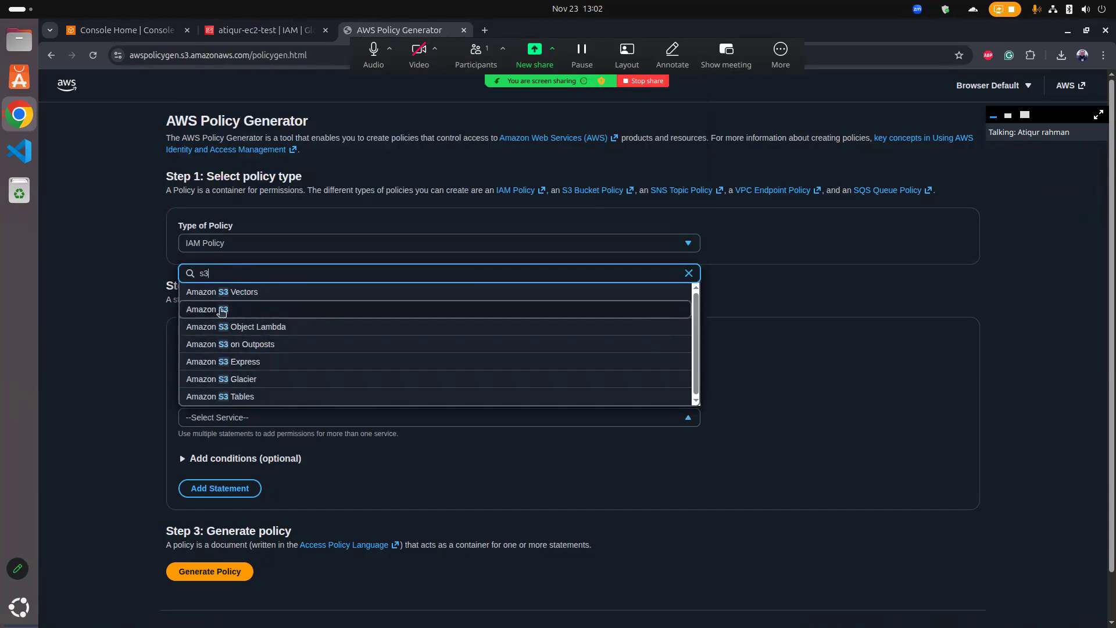
pyautogui.click(221, 309)
pyautogui.scroll(-1, 335, 379)
pyautogui.scroll(-2, 335, 379)
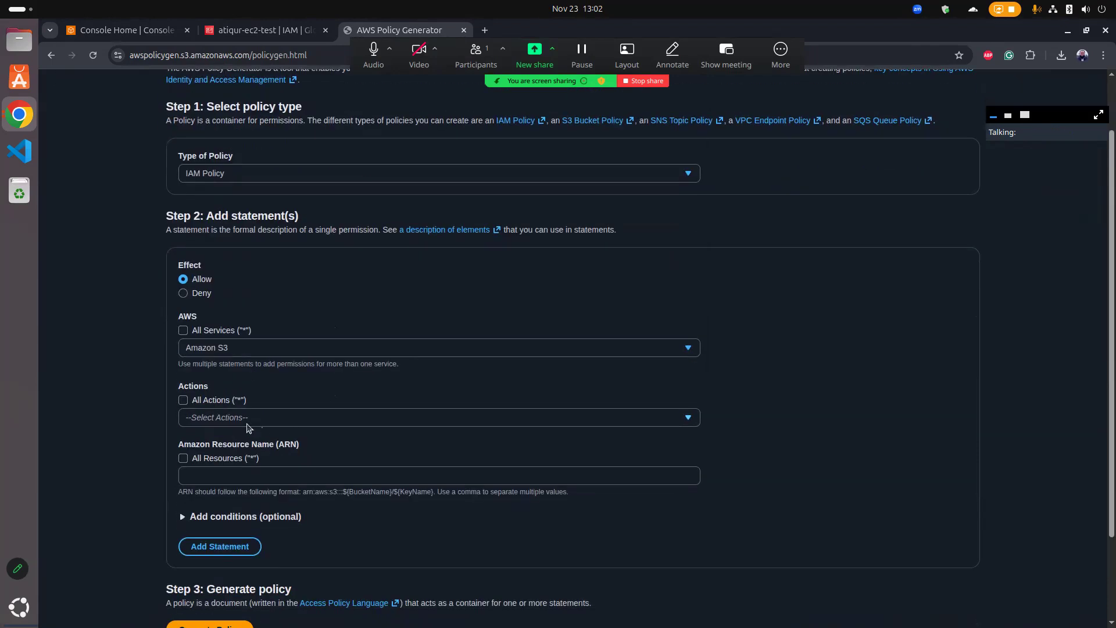
pyautogui.click(185, 402)
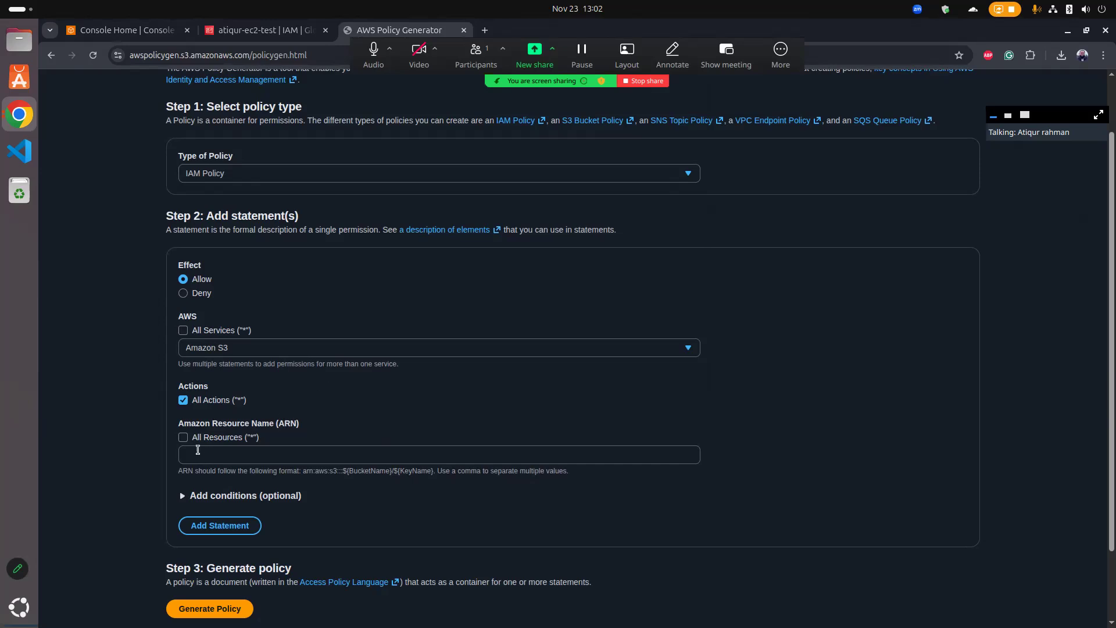
pyautogui.click(182, 437)
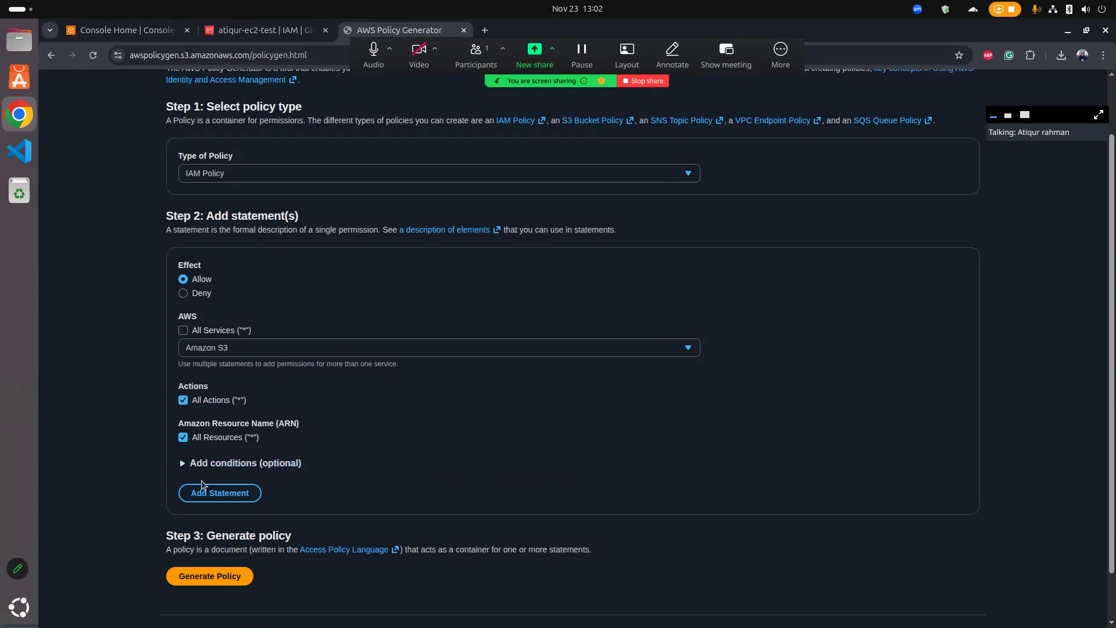
pyautogui.click(216, 493)
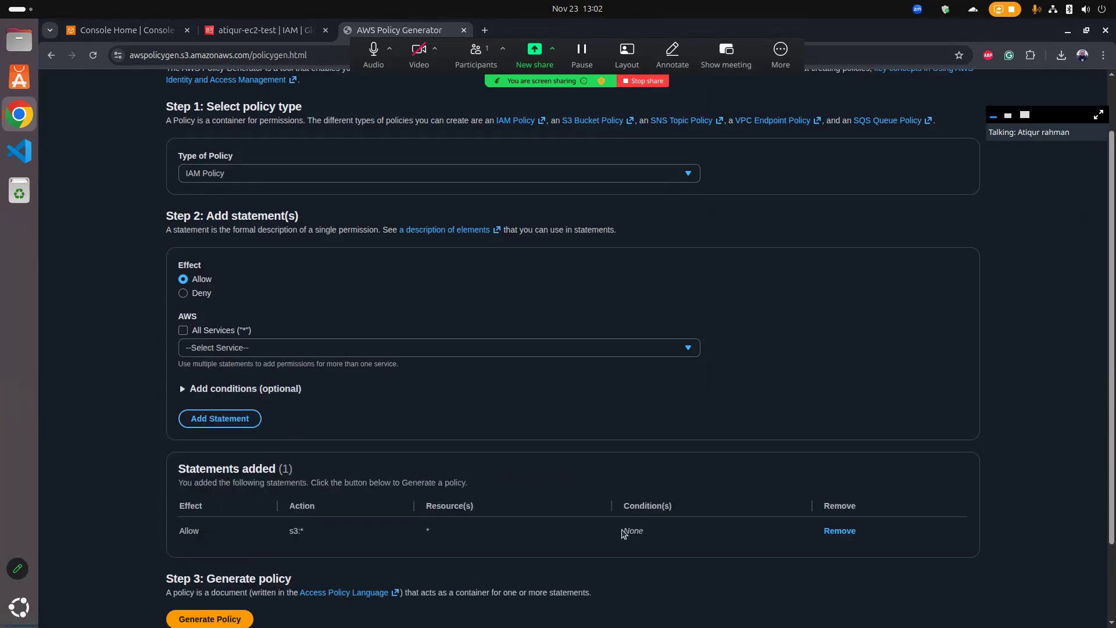
# Generate the policy from the added S3 statement and copy its entire JSON document.
pyautogui.scroll(-3, 622, 530)
pyautogui.click(189, 526)
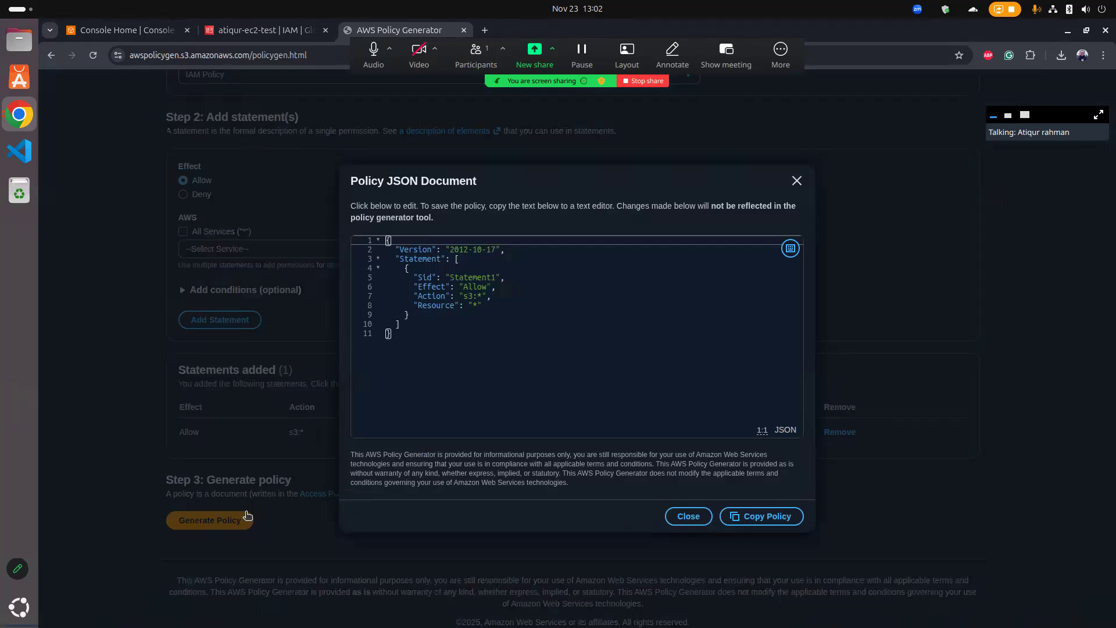
pyautogui.click(796, 181)
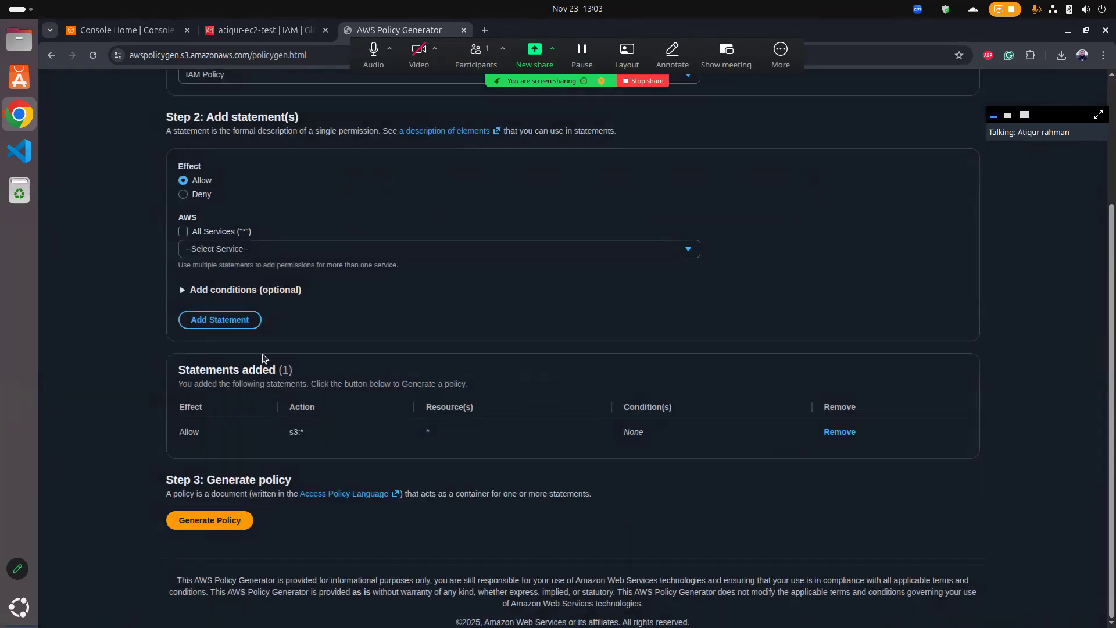
pyautogui.click(220, 523)
pyautogui.click(472, 317)
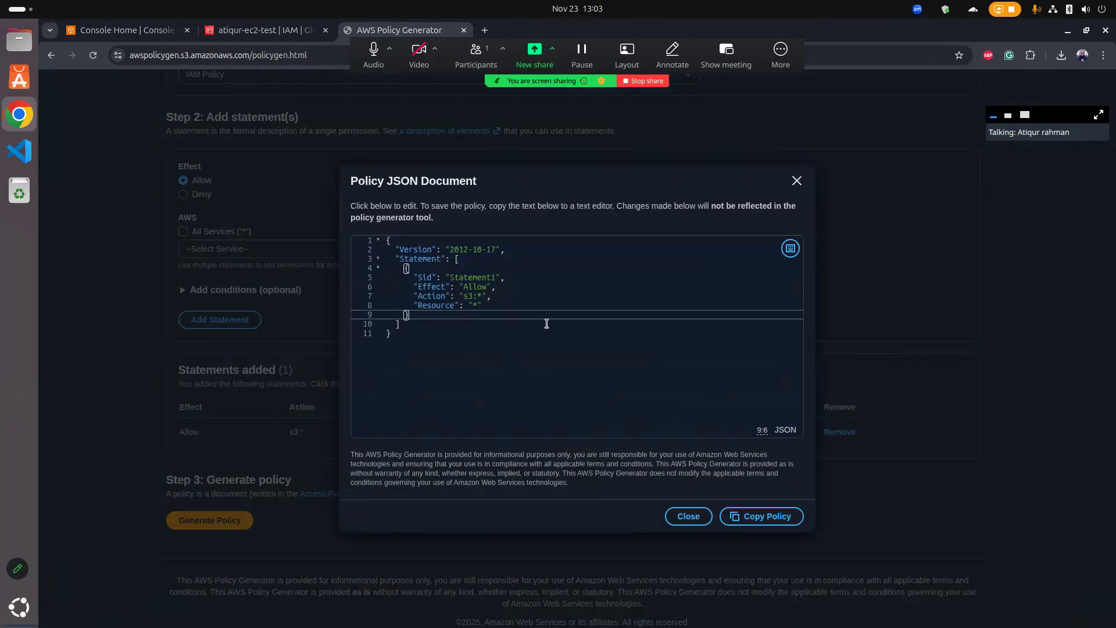
pyautogui.hotkey('ctrl', 'a')
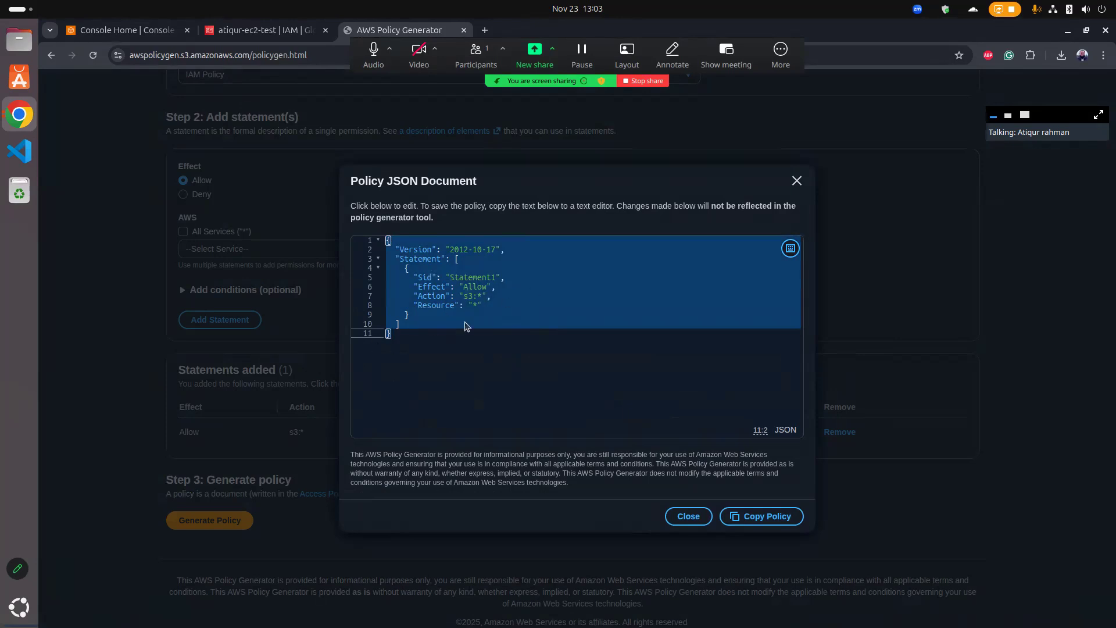
pyautogui.click(768, 516)
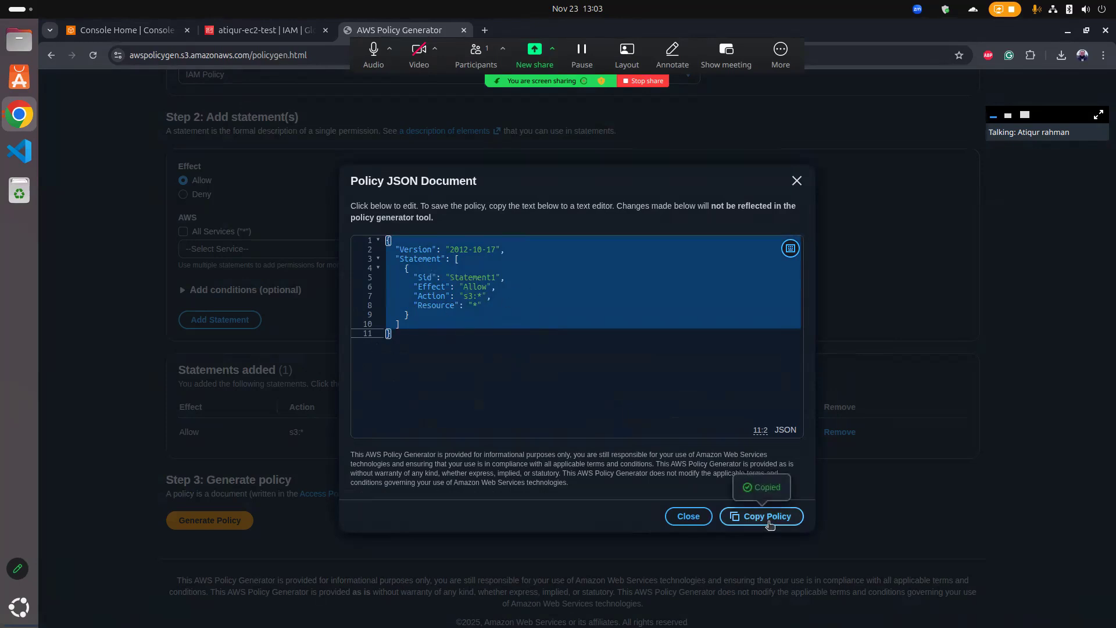
# Return to the new role's page and start creating an inline policy for it in the JSON policy editor.
pyautogui.click(270, 32)
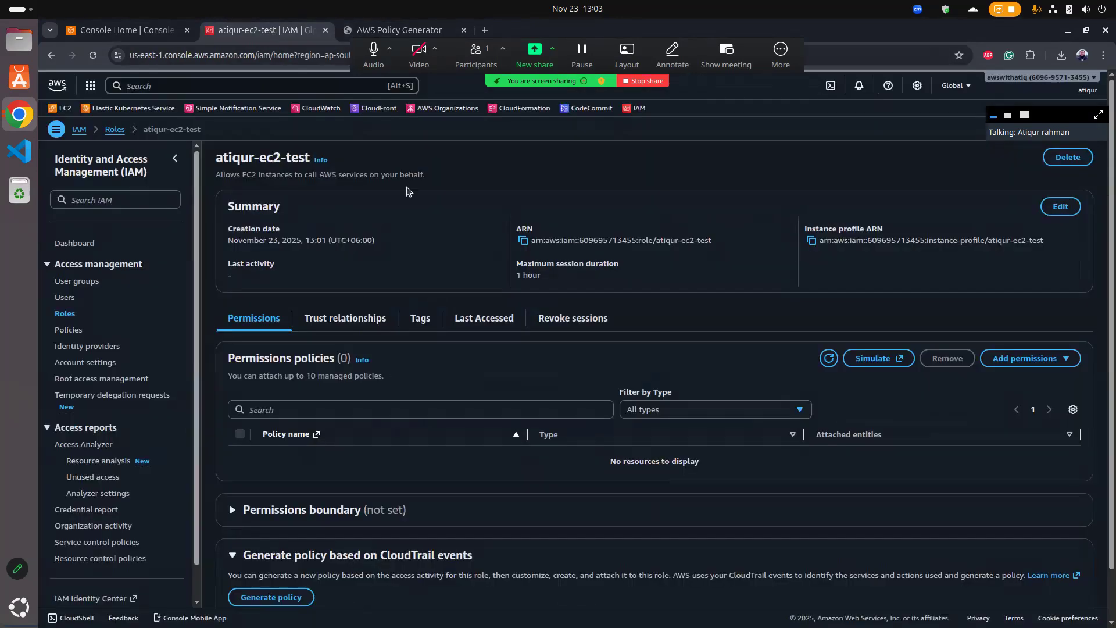
pyautogui.click(1029, 361)
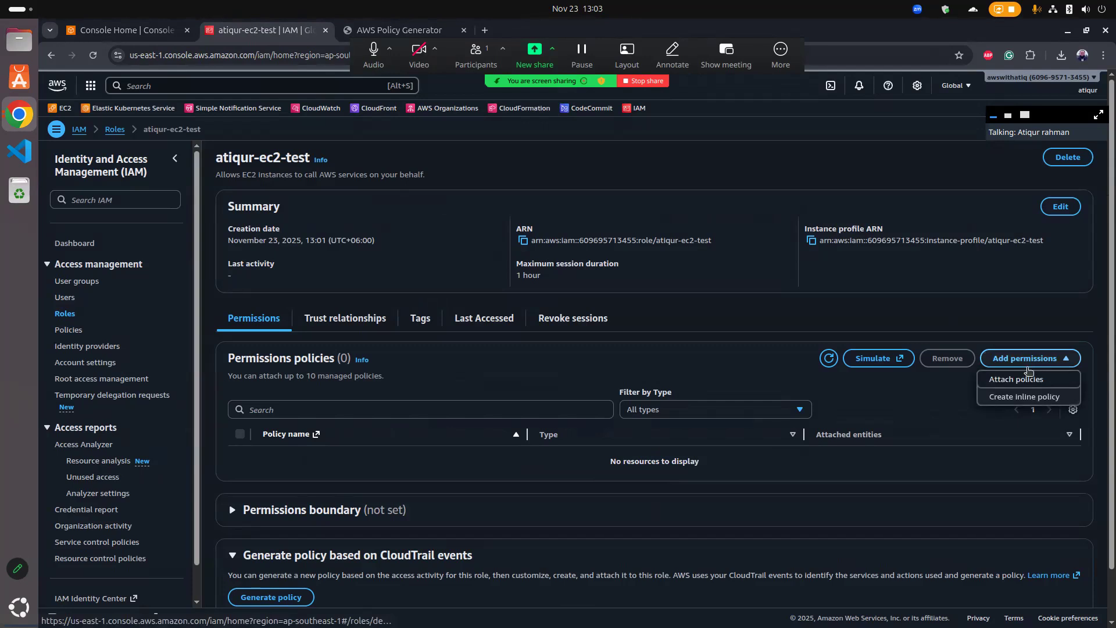
pyautogui.click(1011, 400)
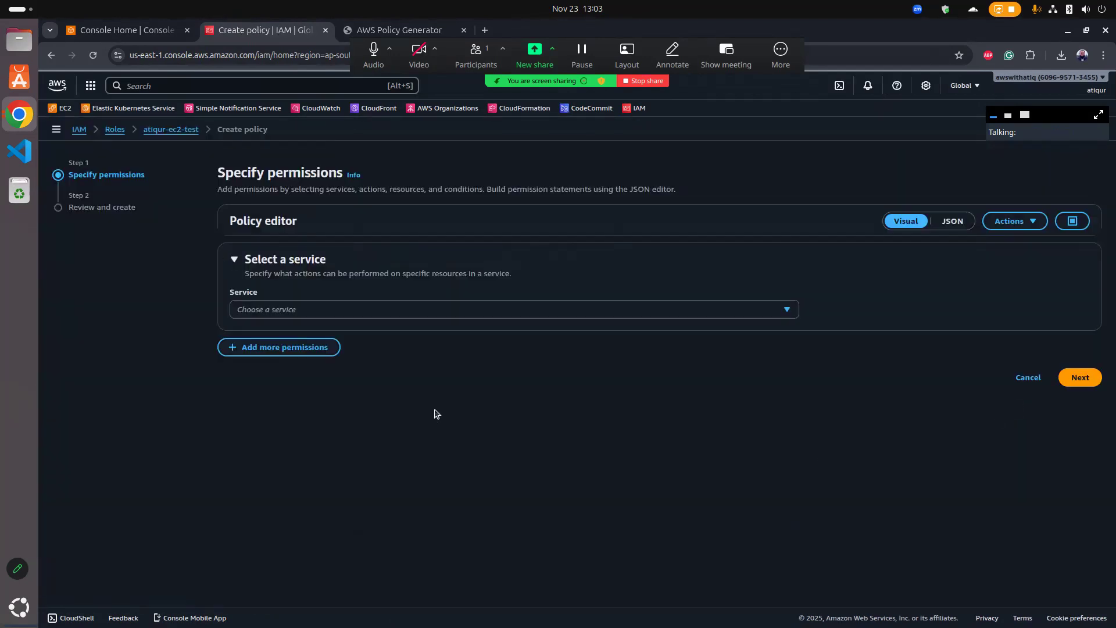
pyautogui.click(954, 224)
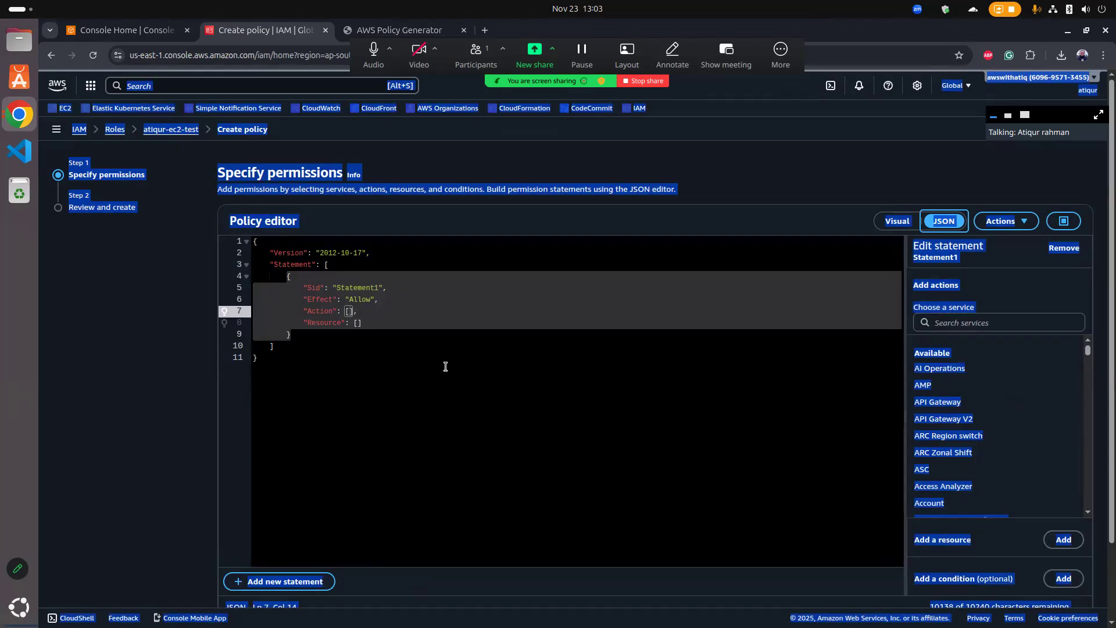
# Replace the default JSON in the policy editor with the copied policy allowing s3:* on all resources.
pyautogui.click(411, 332)
pyautogui.hotkey('ctrl', 'a')
pyautogui.hotkey('ctrl', 'v')
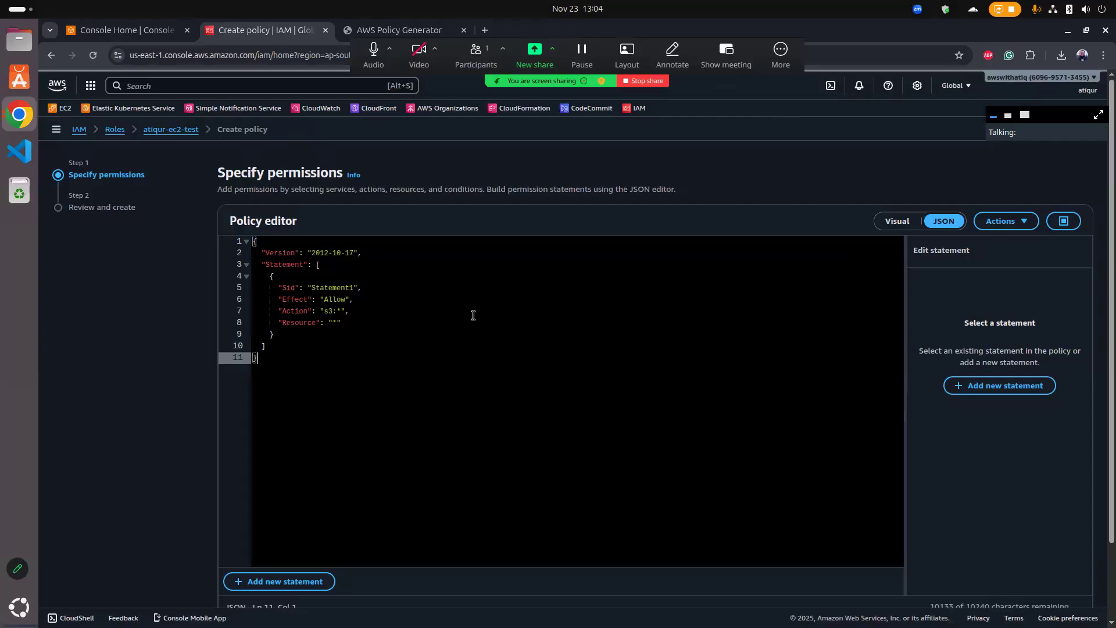
pyautogui.click(379, 301)
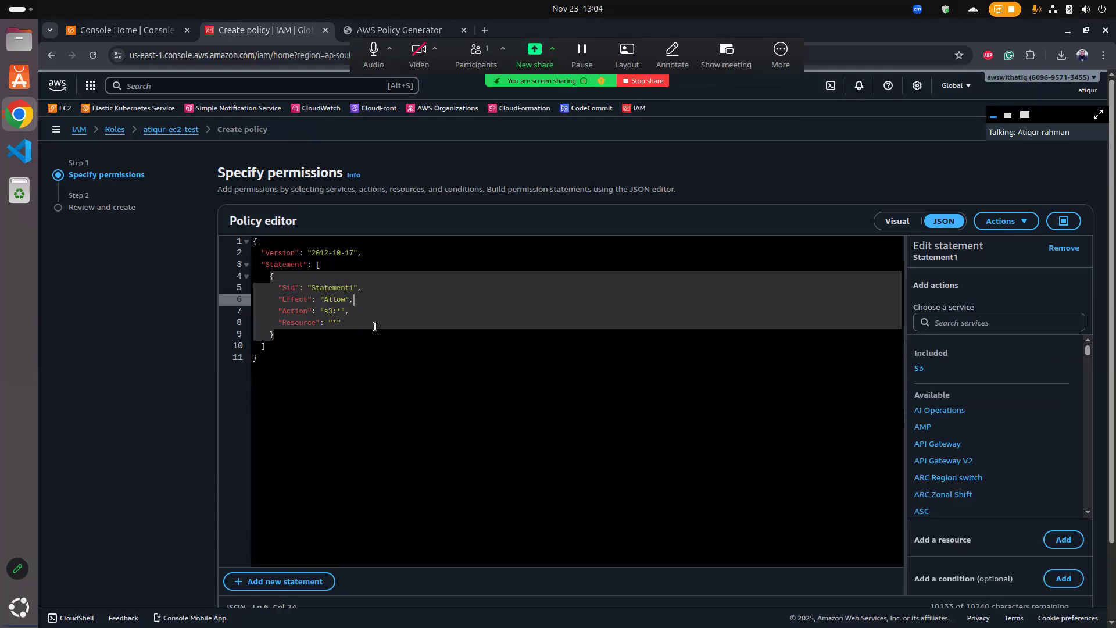
pyautogui.click(350, 347)
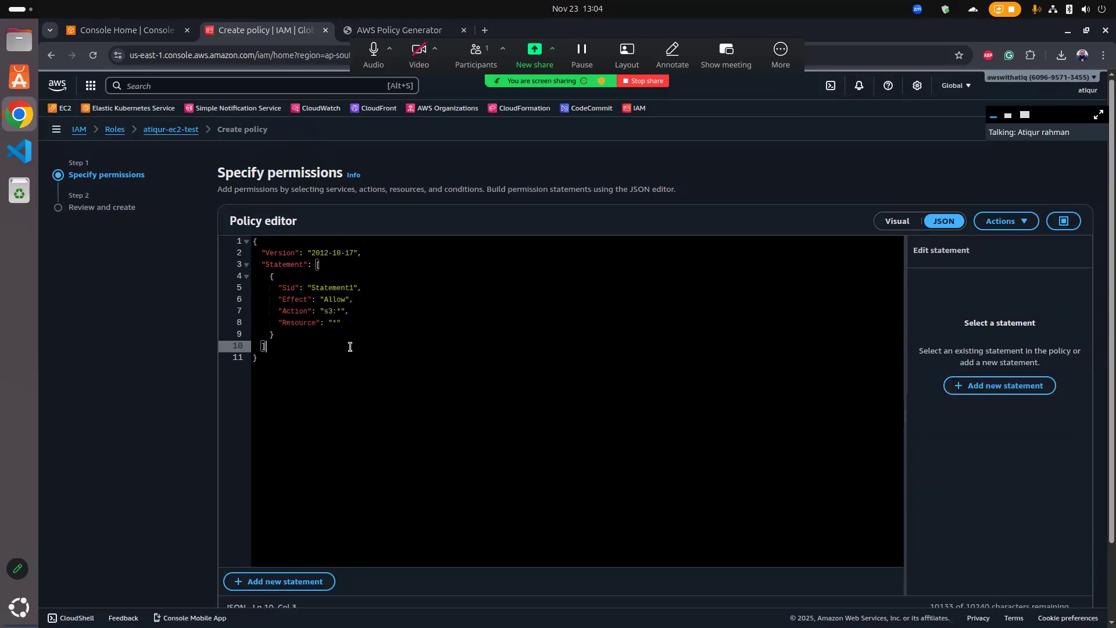
# Continue to the review stage, name the inline policy s3access and create it.
pyautogui.scroll(-2, 485, 407)
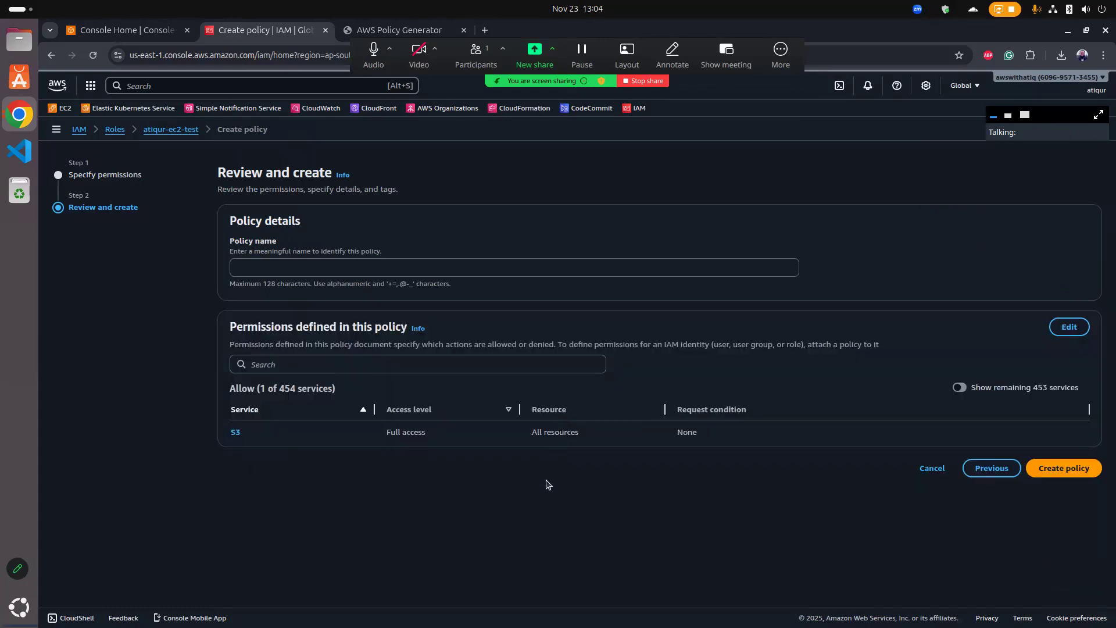
pyautogui.click(416, 268)
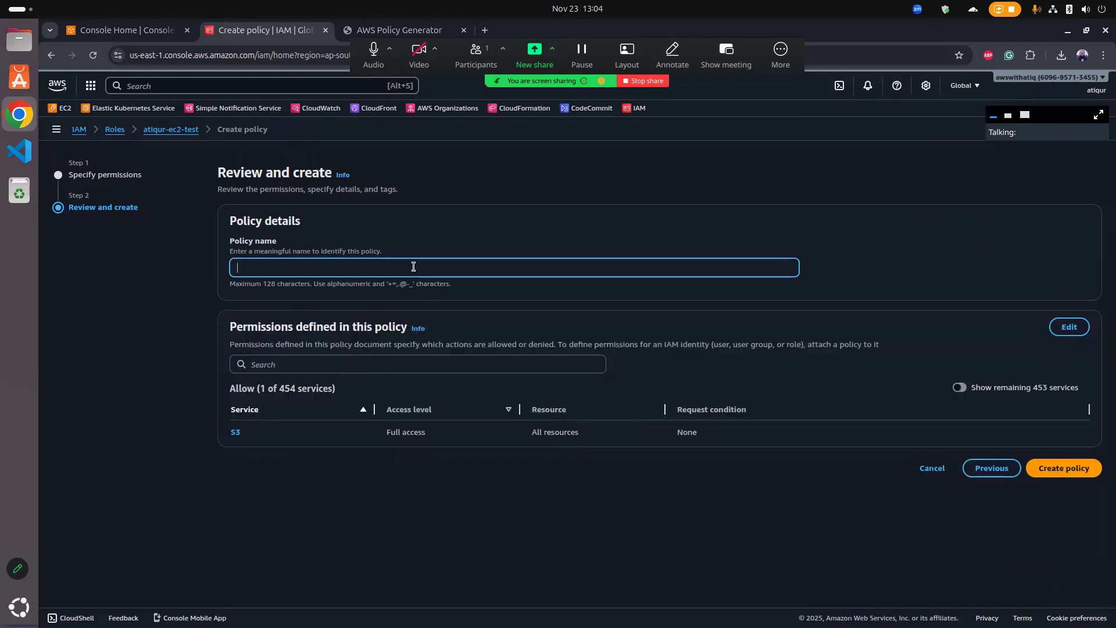
pyautogui.write('s3access')
pyautogui.click(1048, 476)
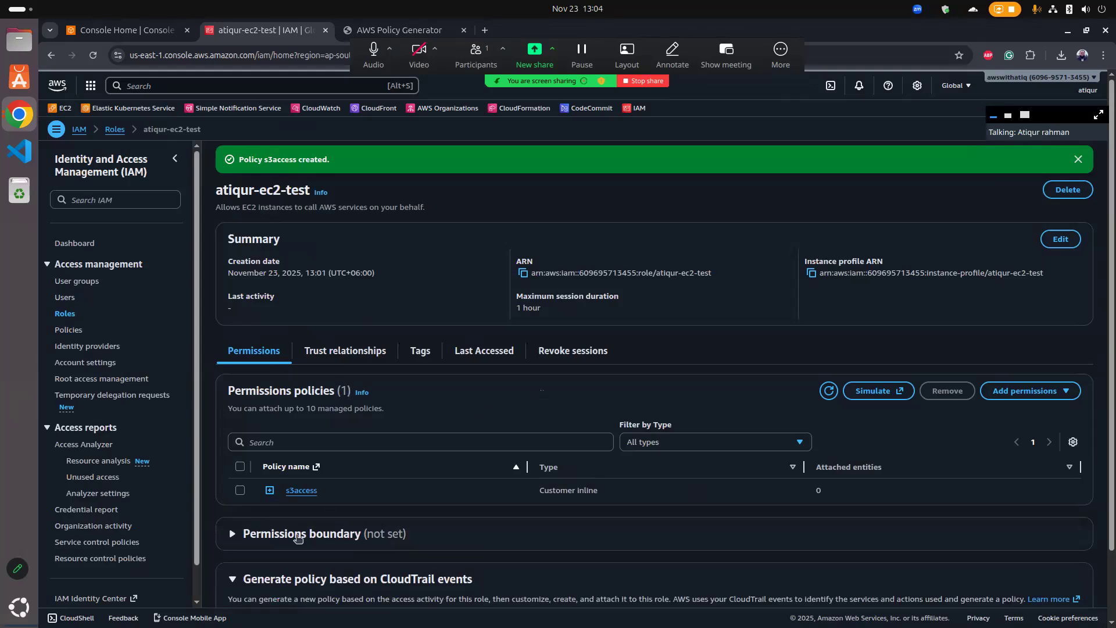
# Switch to the console home tab, start launching a new EC2 instance and name it s3access.
pyautogui.click(117, 33)
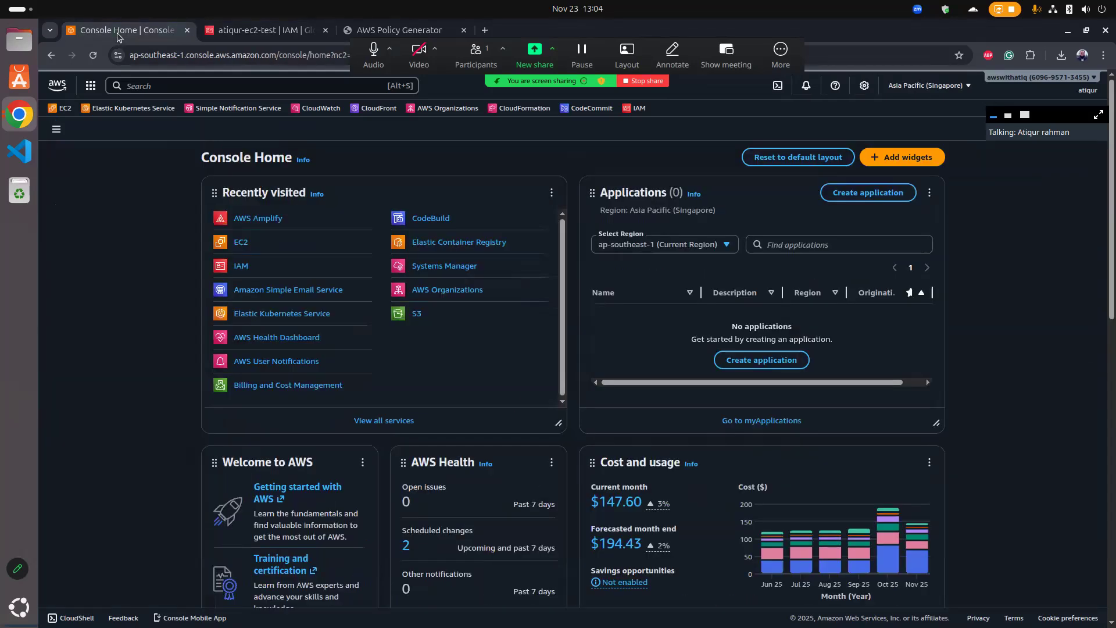
pyautogui.click(238, 245)
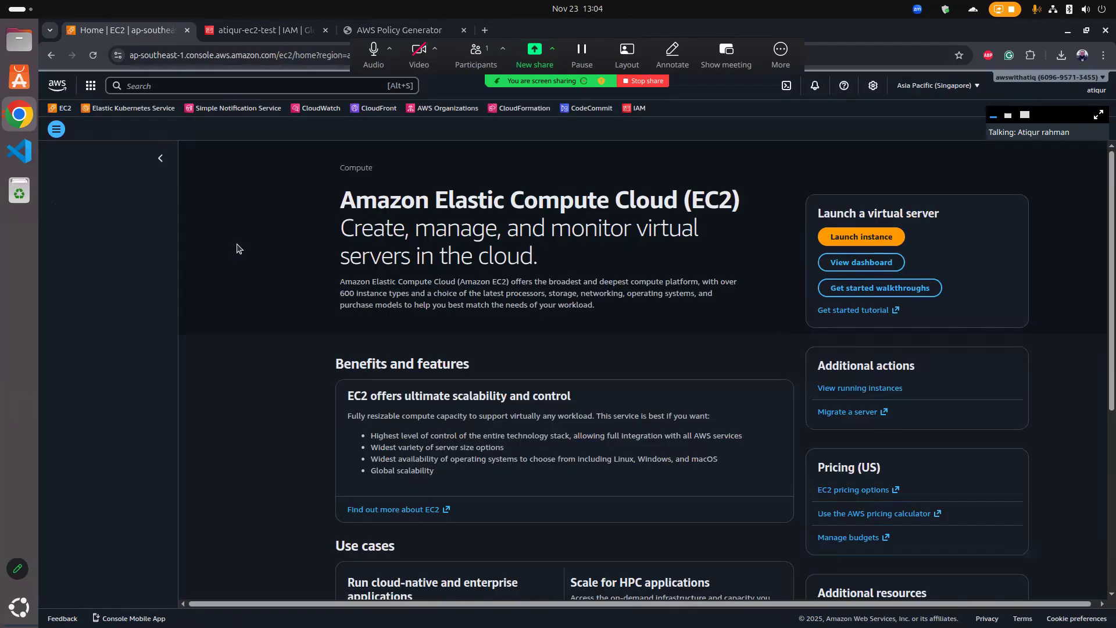
pyautogui.click(863, 241)
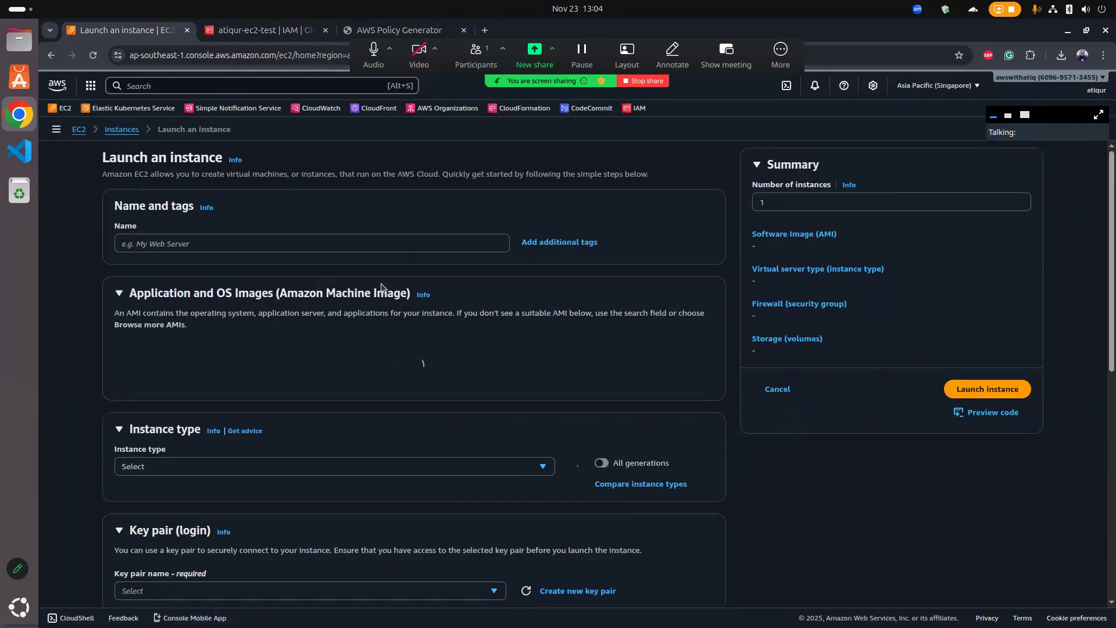
pyautogui.click(366, 239)
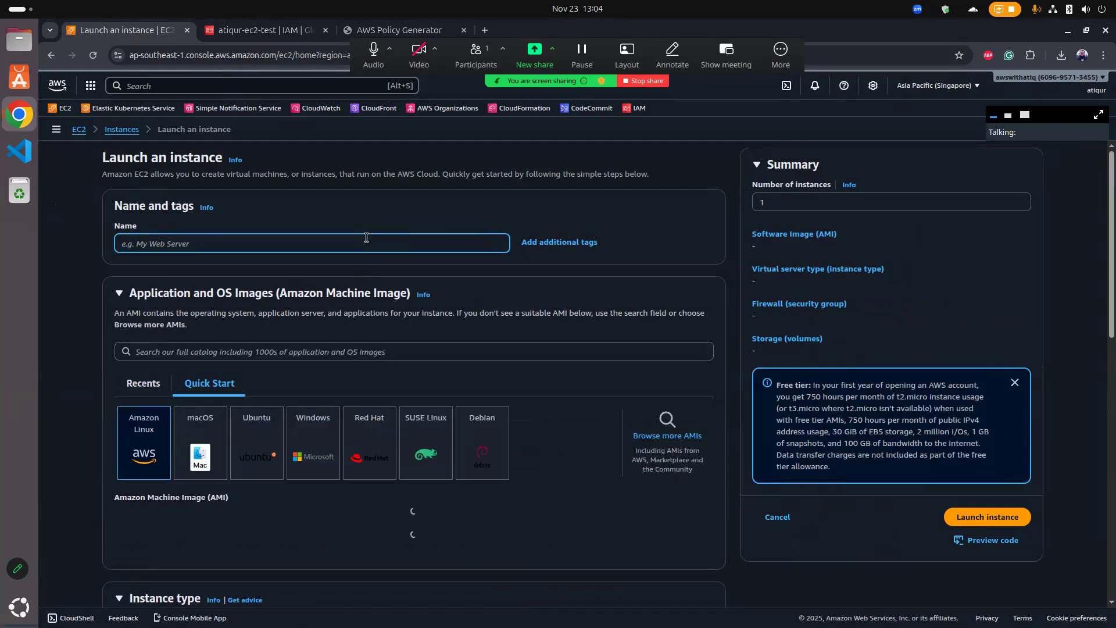
pyautogui.write('s3access')
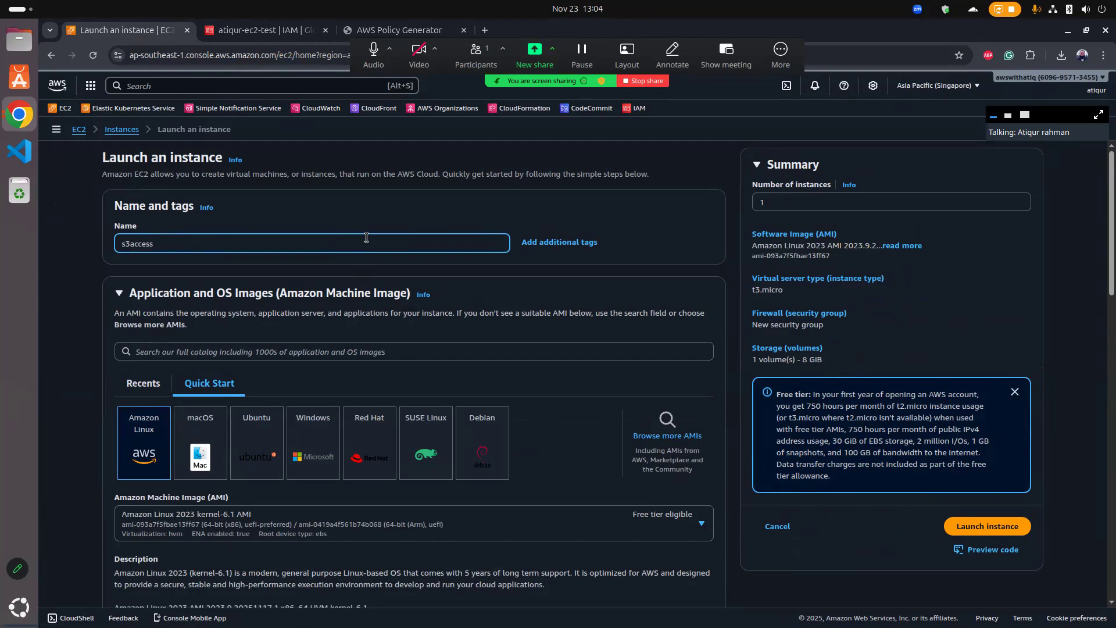
# Choose the existing odoo key pair for logging in to the new instance.
pyautogui.click(84, 457)
pyautogui.scroll(-7, 531, 329)
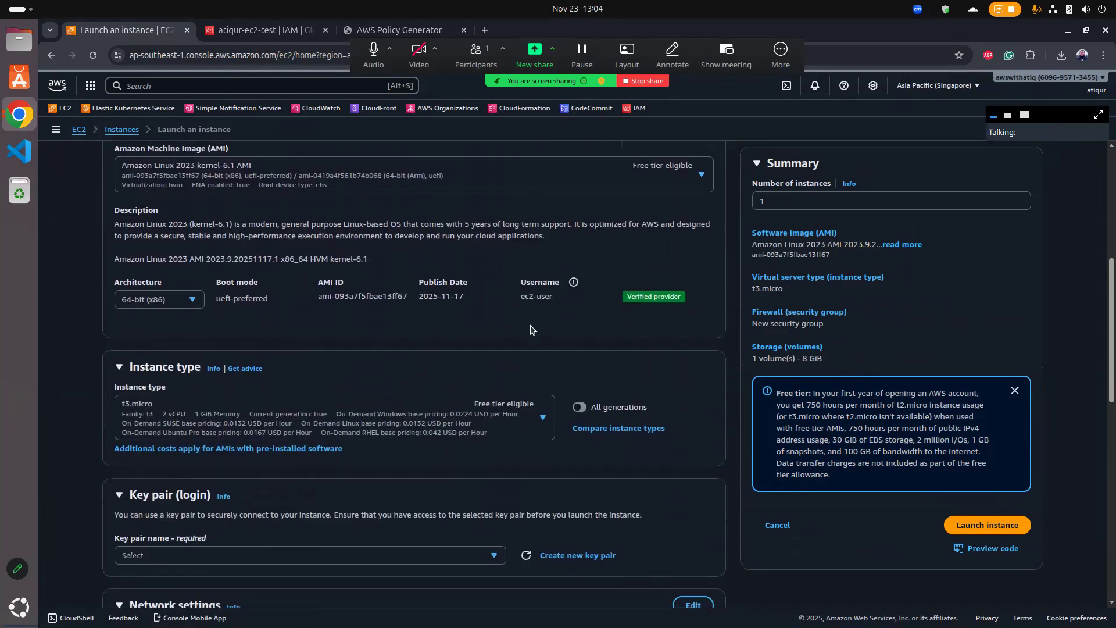
pyautogui.scroll(-4, 150, 370)
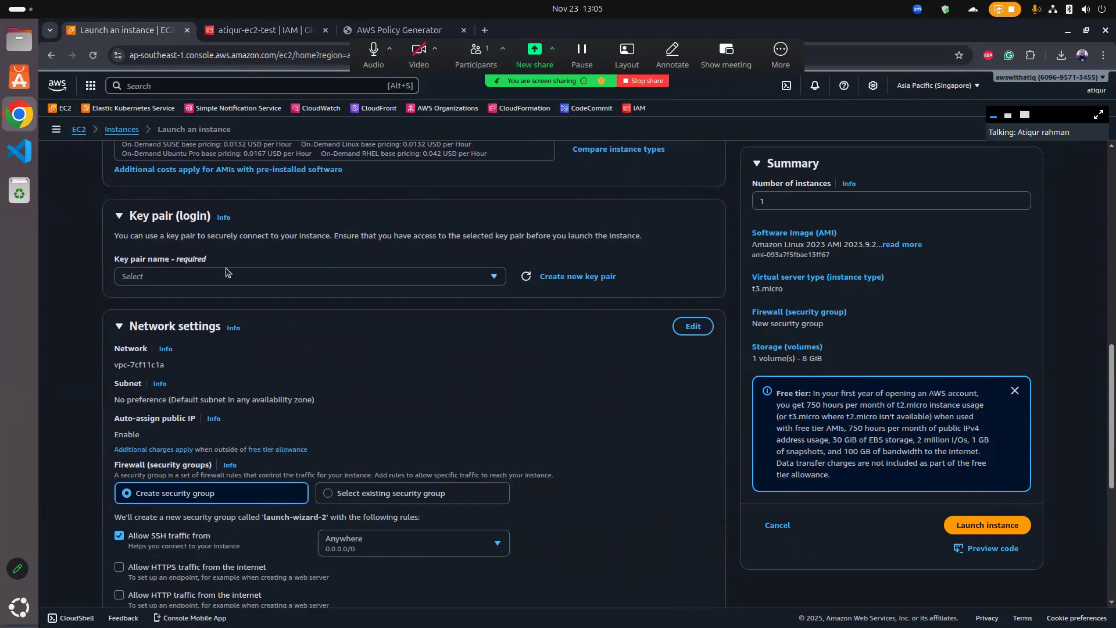
pyautogui.click(225, 276)
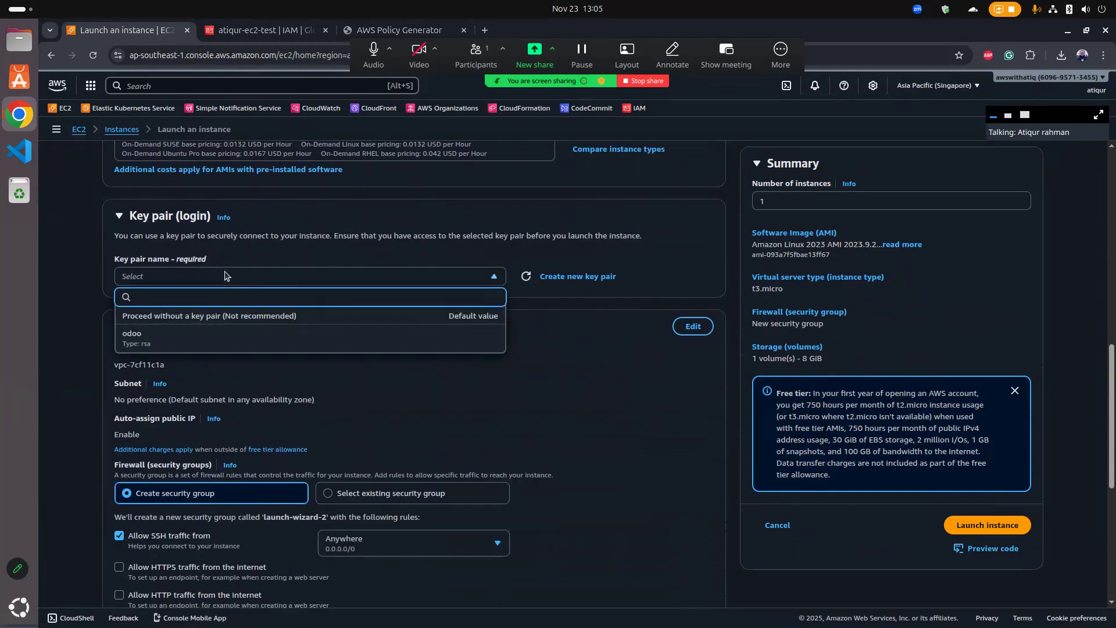
pyautogui.click(215, 334)
# Expand the instance's advanced details and assign the newly created EC2 test role as its IAM instance profile.
pyautogui.scroll(-2, 441, 459)
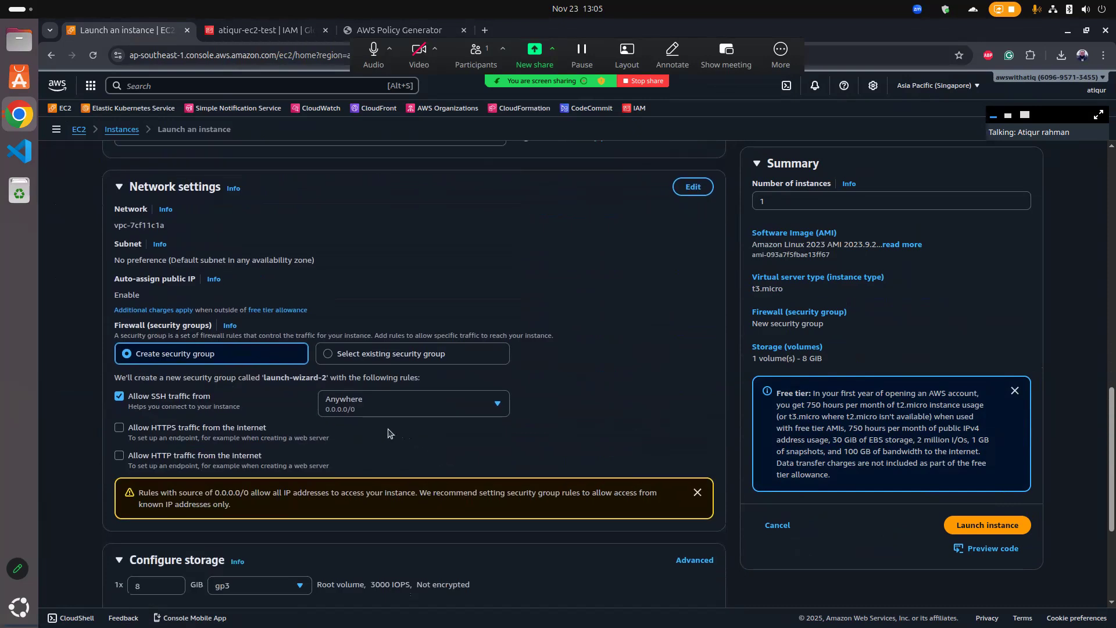
pyautogui.scroll(-3, 372, 427)
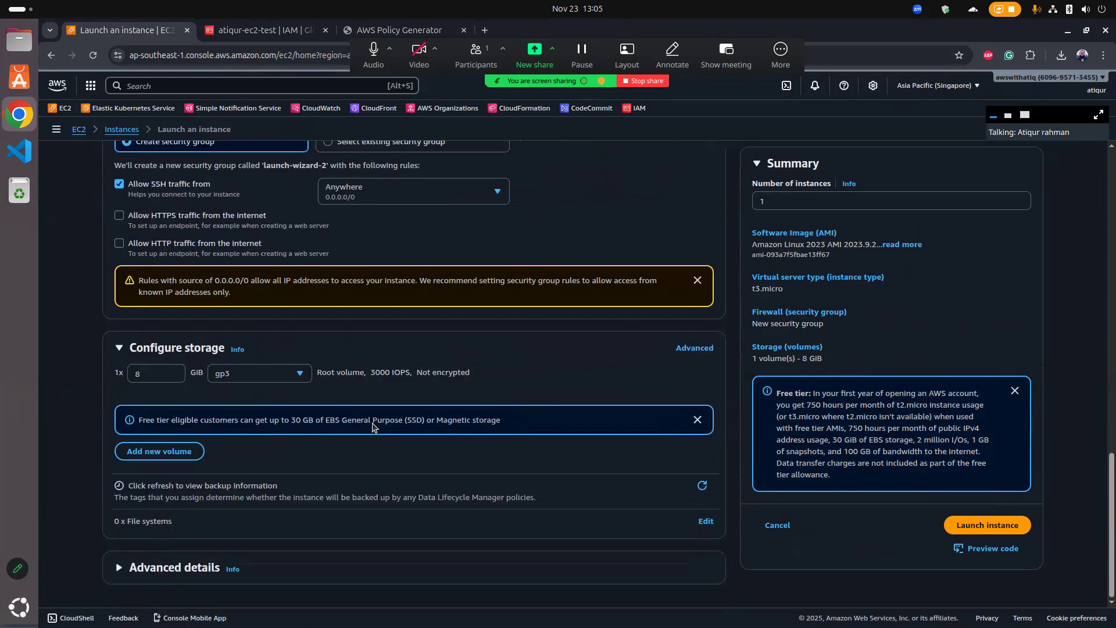
pyautogui.click(149, 566)
pyautogui.scroll(-4, 303, 557)
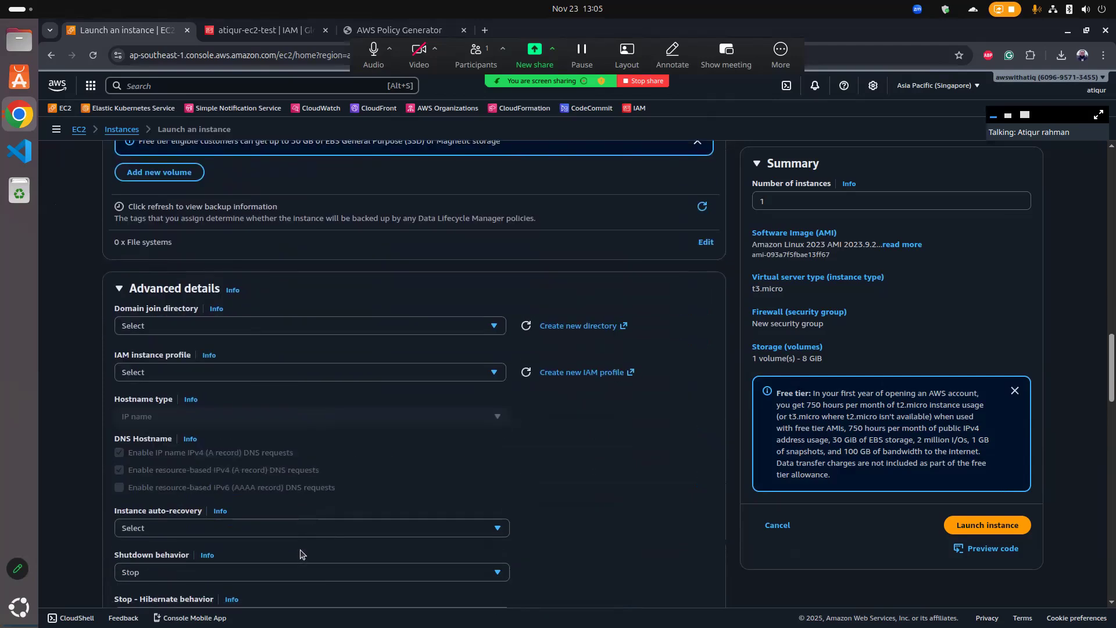
pyautogui.click(144, 375)
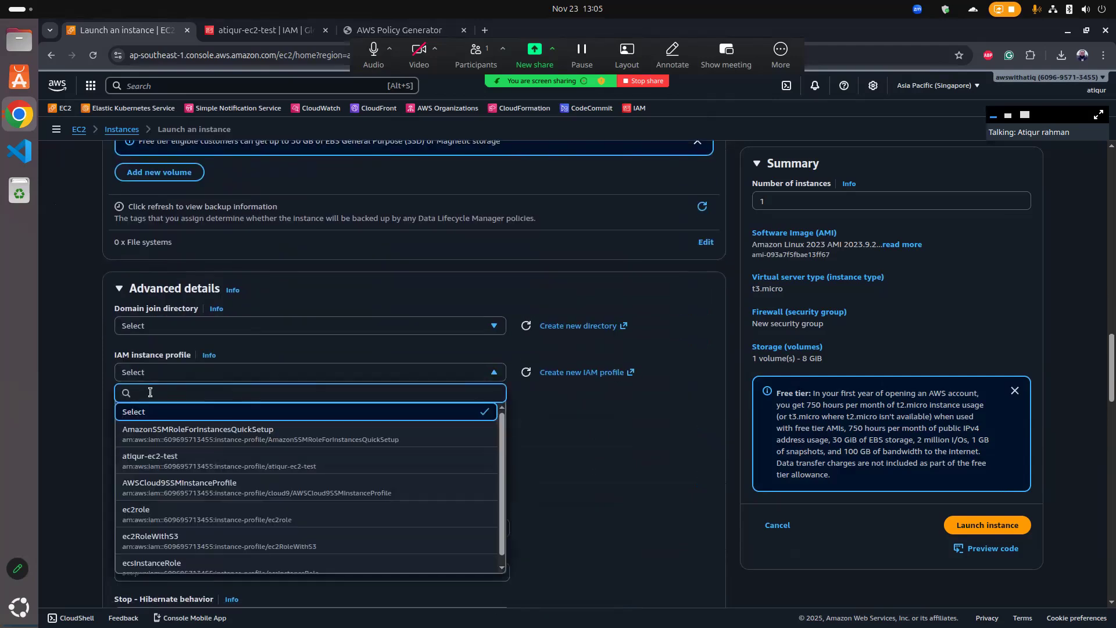
pyautogui.write('atiq')
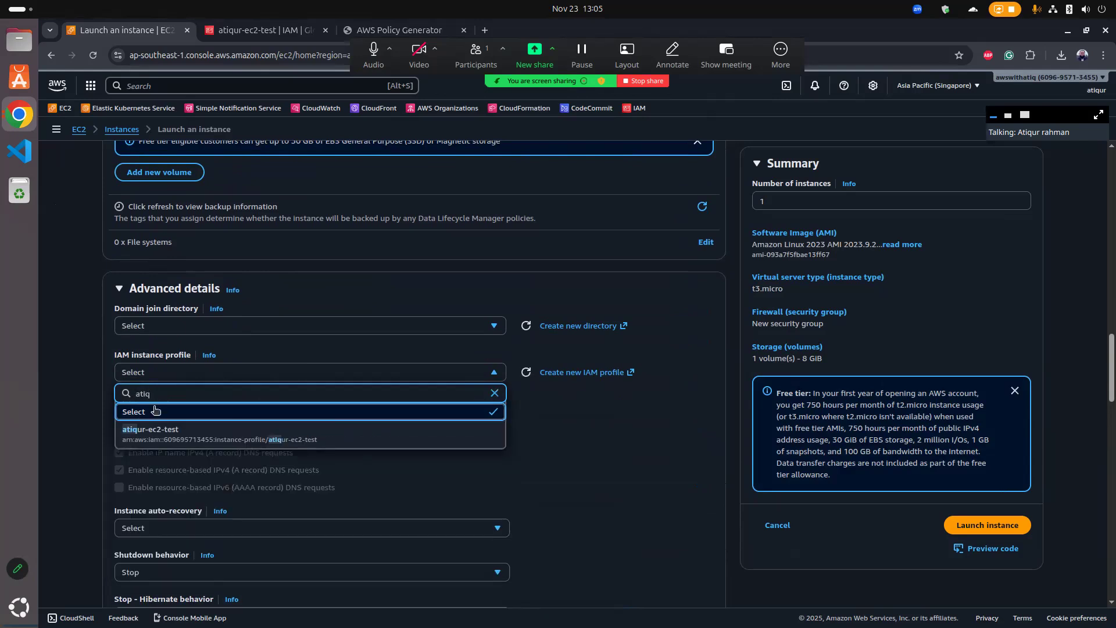
pyautogui.click(163, 433)
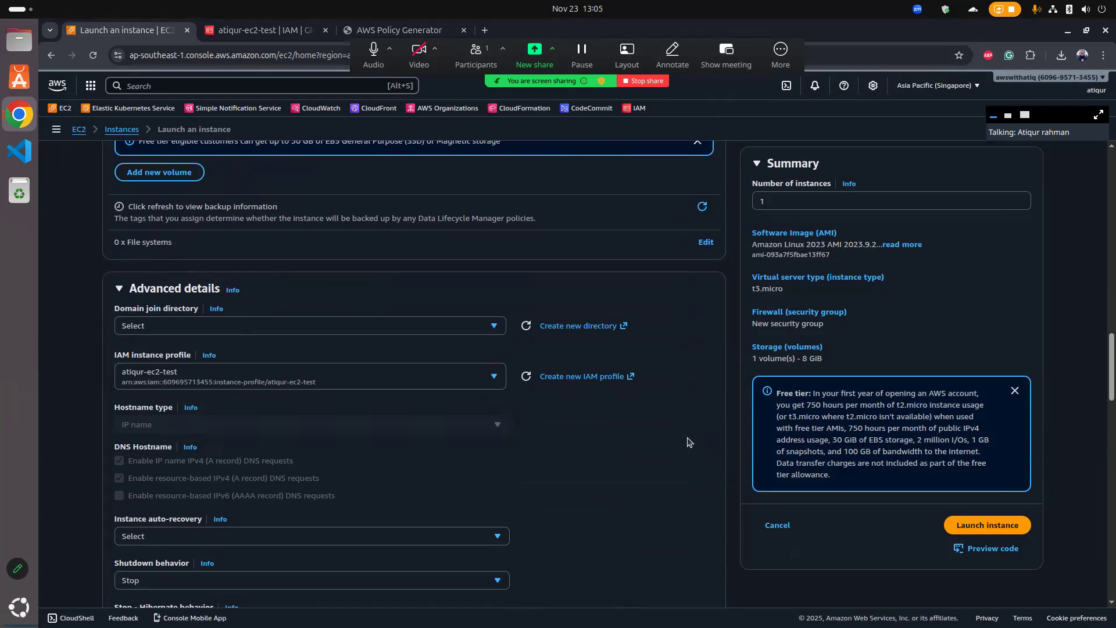
# Launch the configured instance and open its details page, closing the launch page's tab.
pyautogui.scroll(-10, 689, 451)
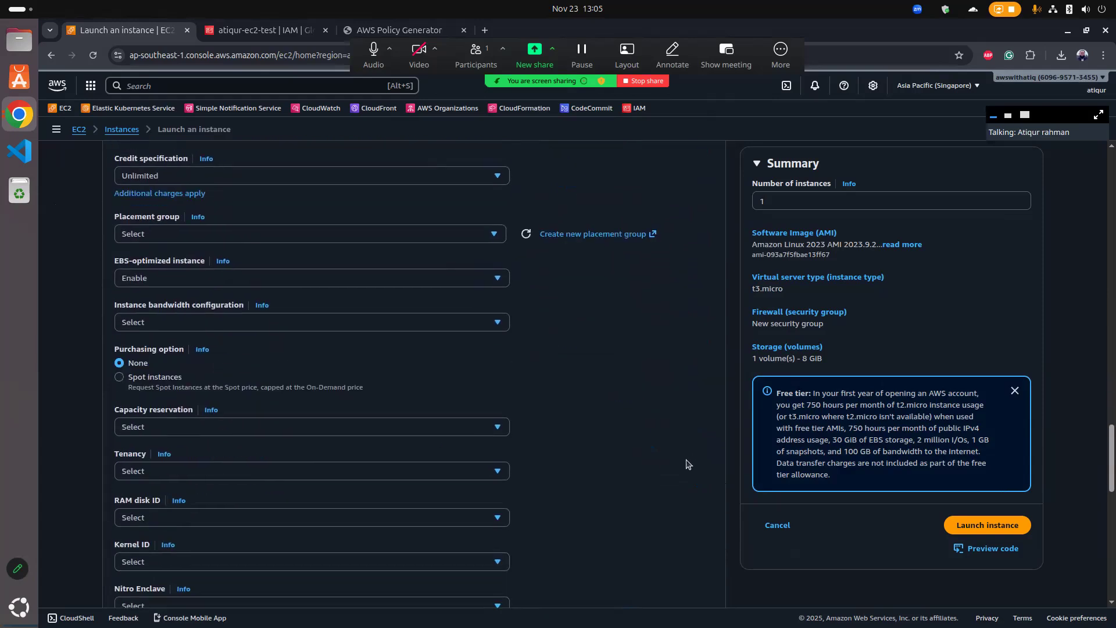
pyautogui.scroll(-6, 391, 413)
pyautogui.click(999, 528)
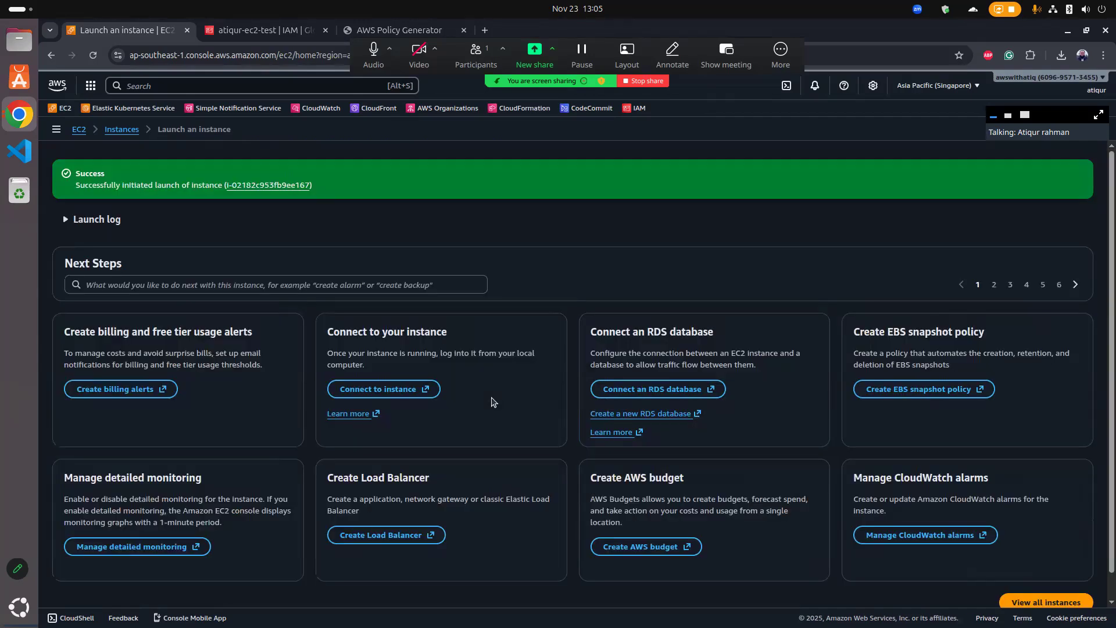
pyautogui.click(267, 186)
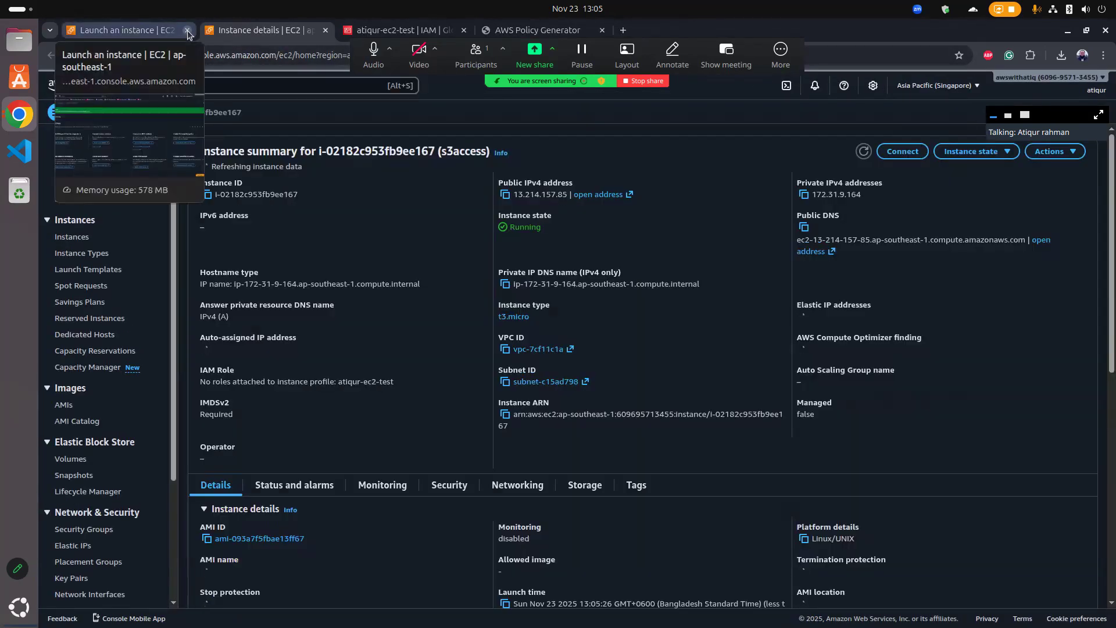
pyautogui.click(187, 30)
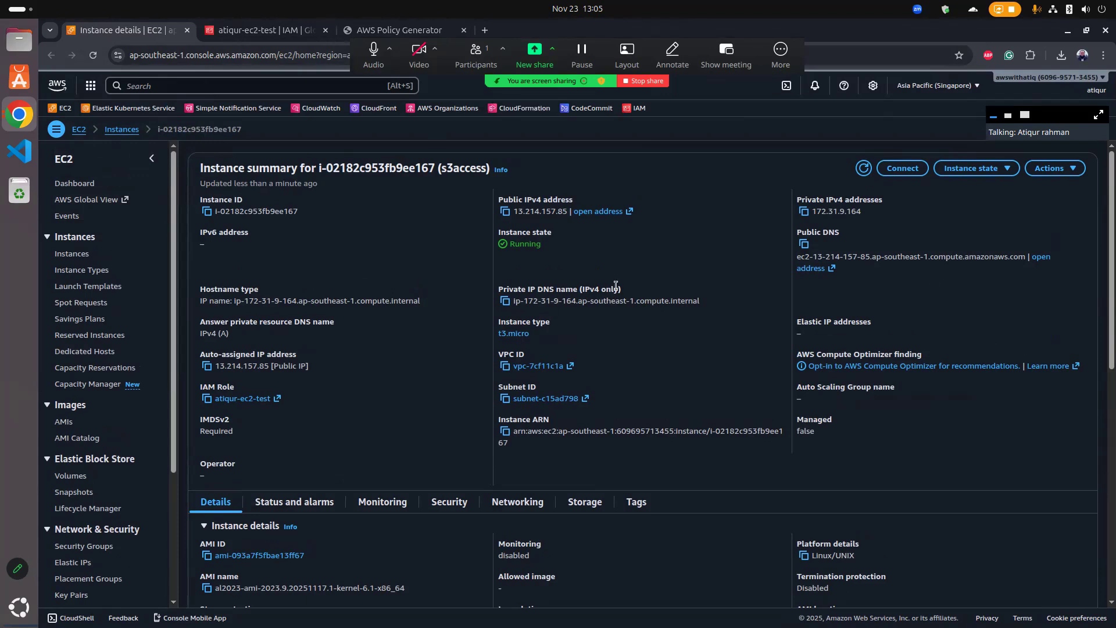
# Look at the IAM roles offered in the instance's Modify IAM role form, cancel without changes, and reopen the instance's details.
pyautogui.click(1053, 169)
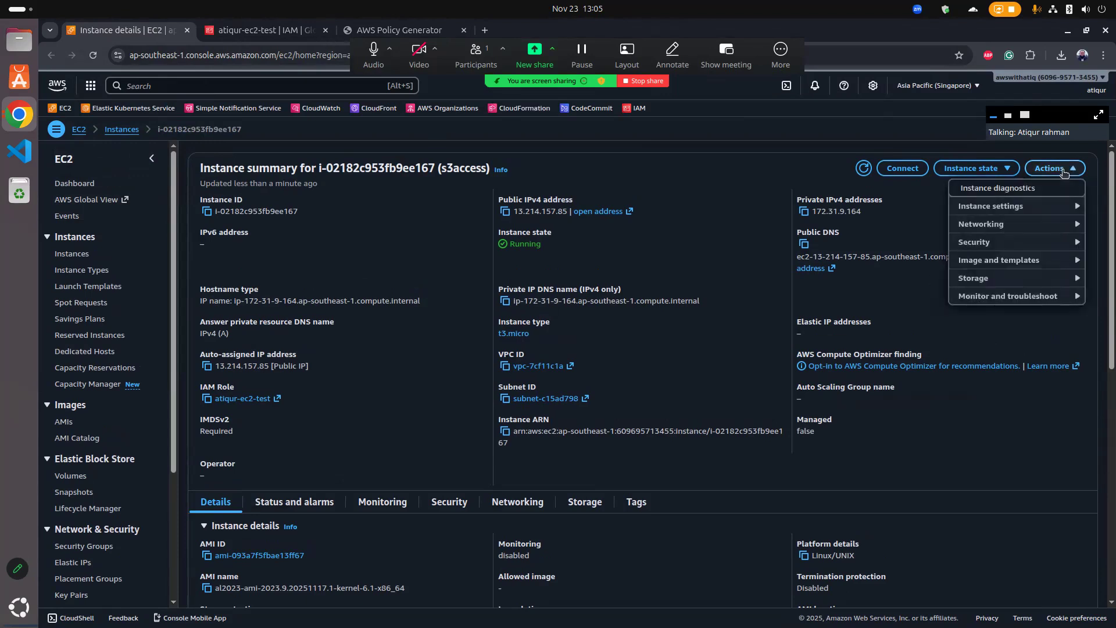
pyautogui.moveTo(1041, 247)
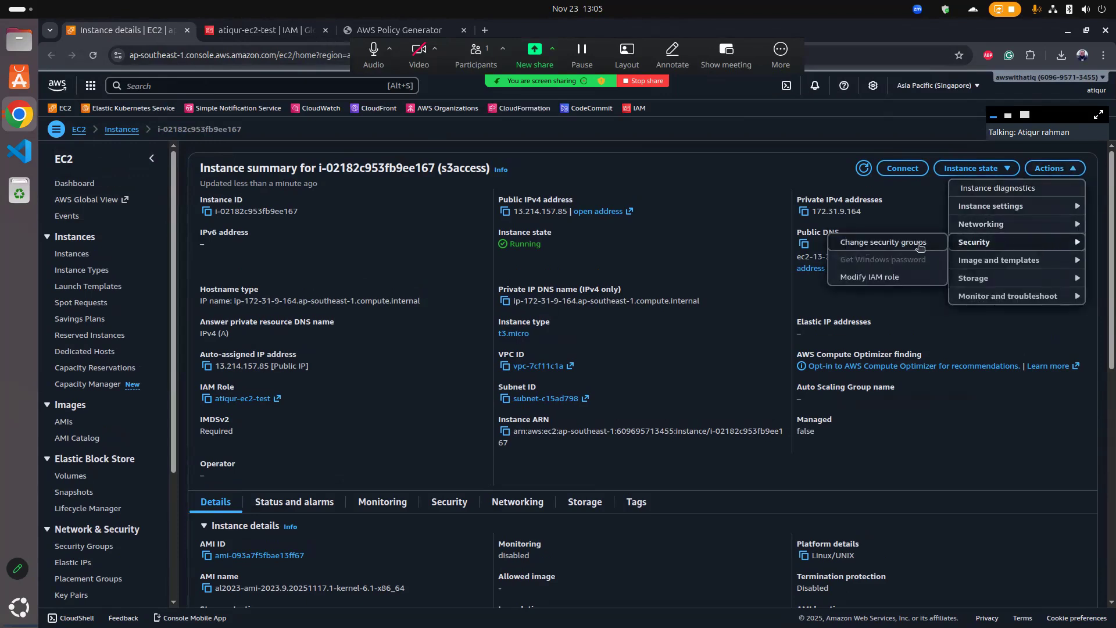
pyautogui.click(885, 278)
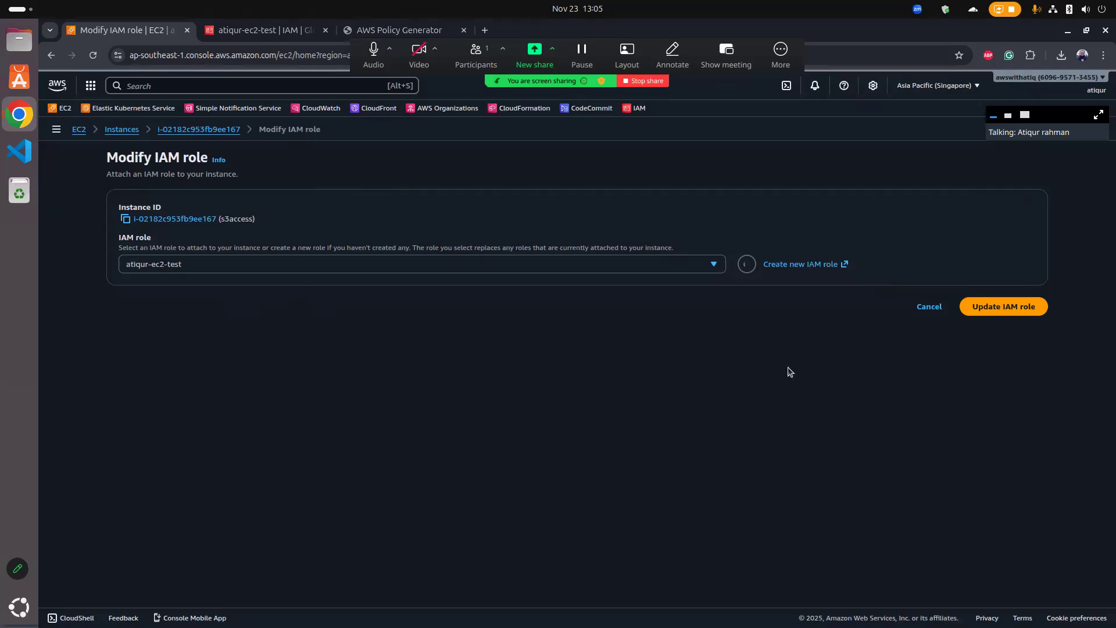
pyautogui.click(251, 271)
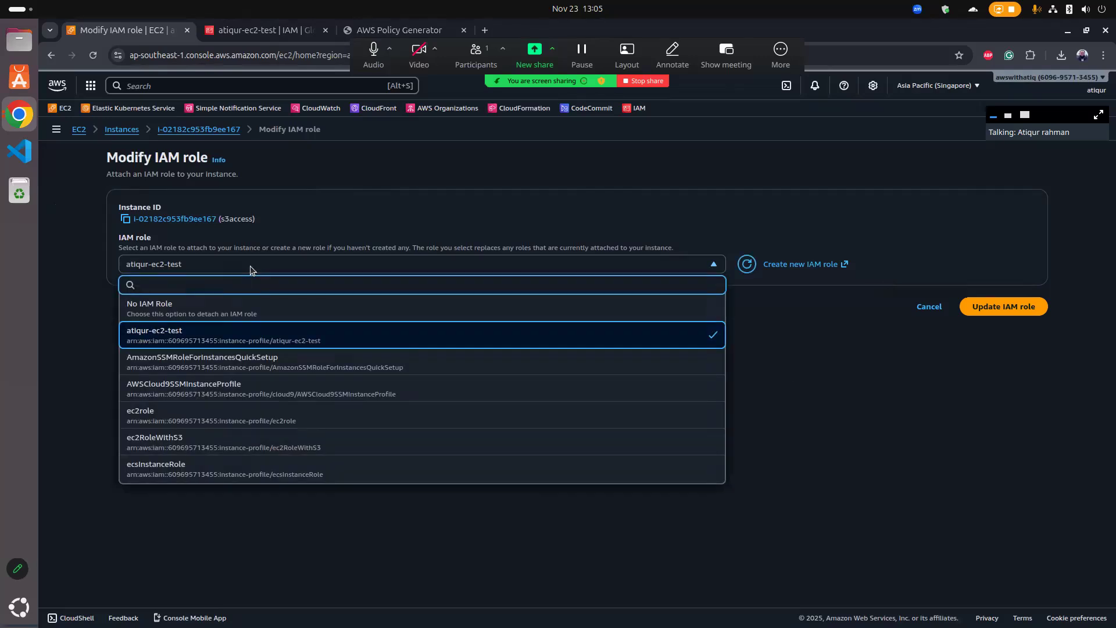
pyautogui.click(881, 349)
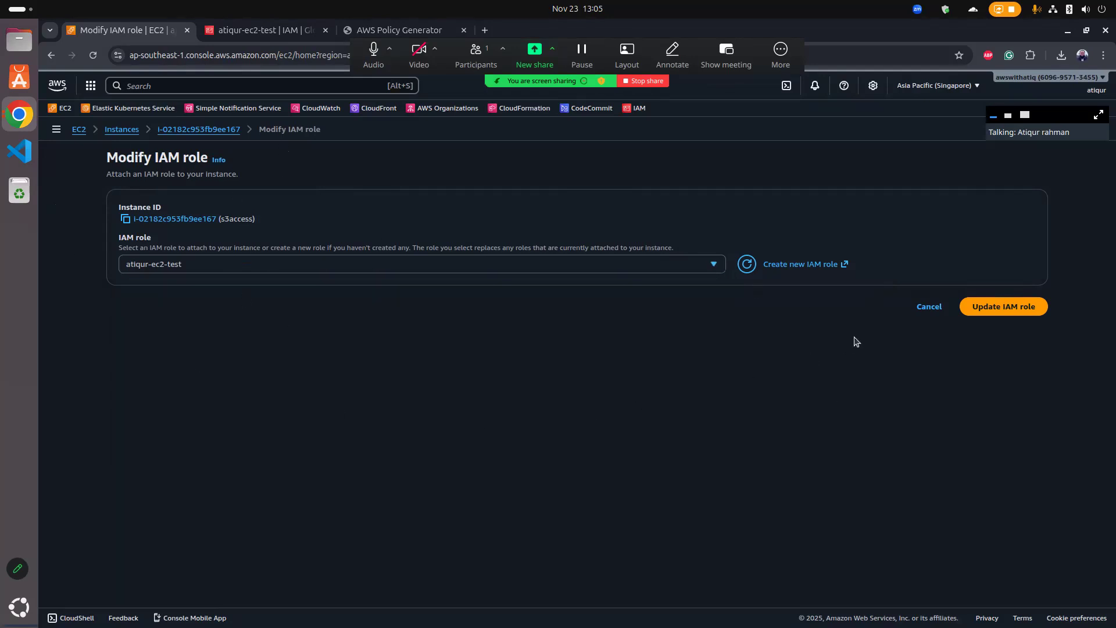
pyautogui.click(927, 309)
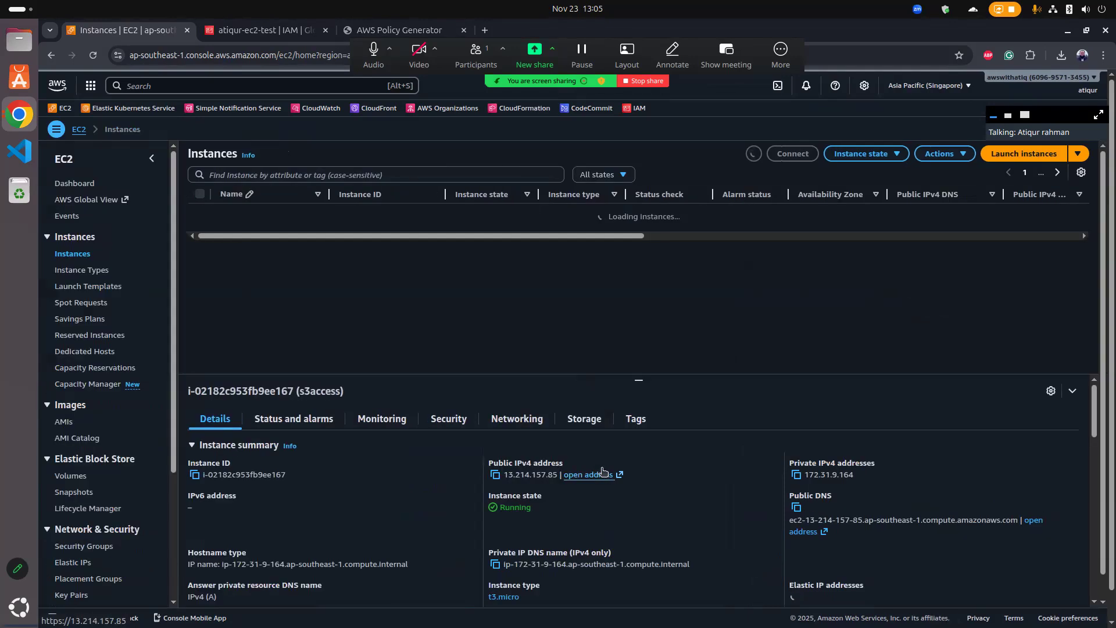
pyautogui.click(388, 214)
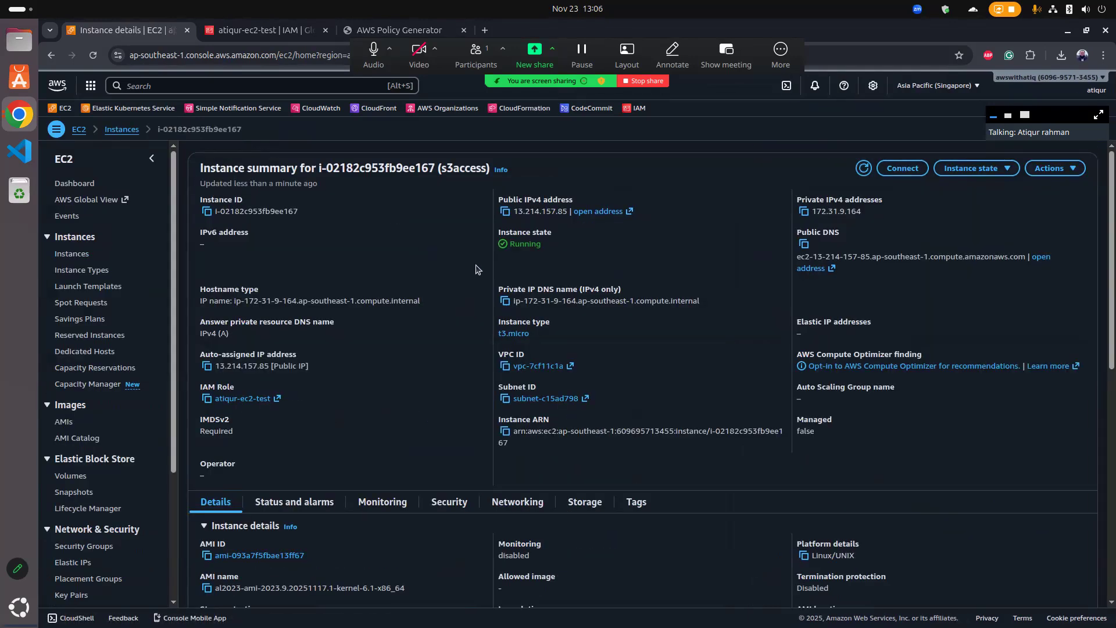
# Review the instance's security details for its IAM role and its inbound and outbound rules.
pyautogui.scroll(-2, 465, 348)
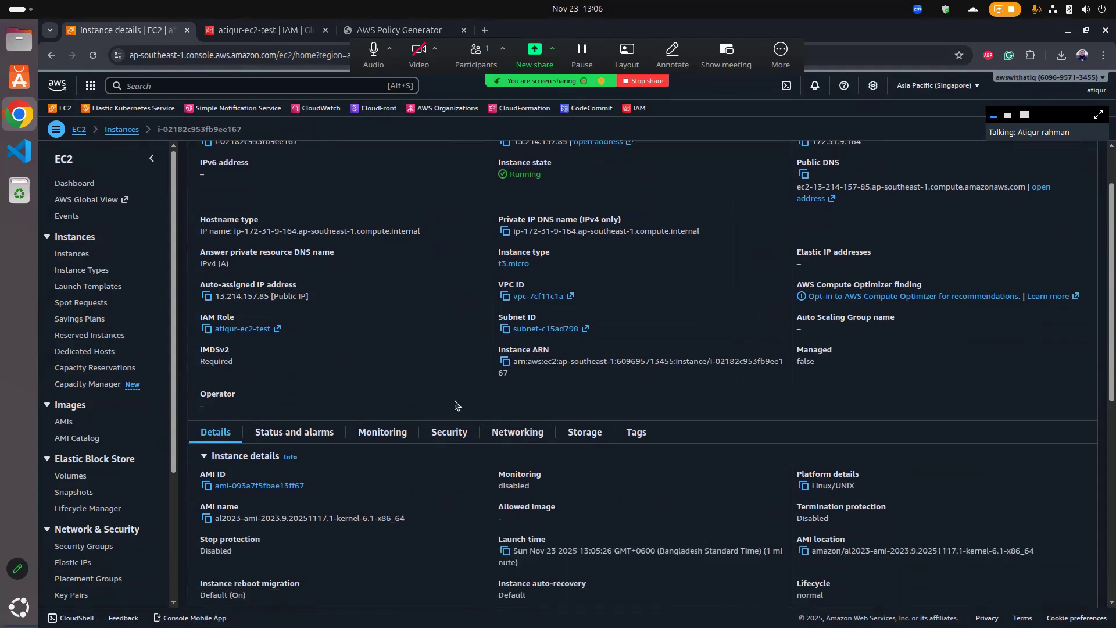
pyautogui.click(454, 432)
pyautogui.scroll(-3, 349, 325)
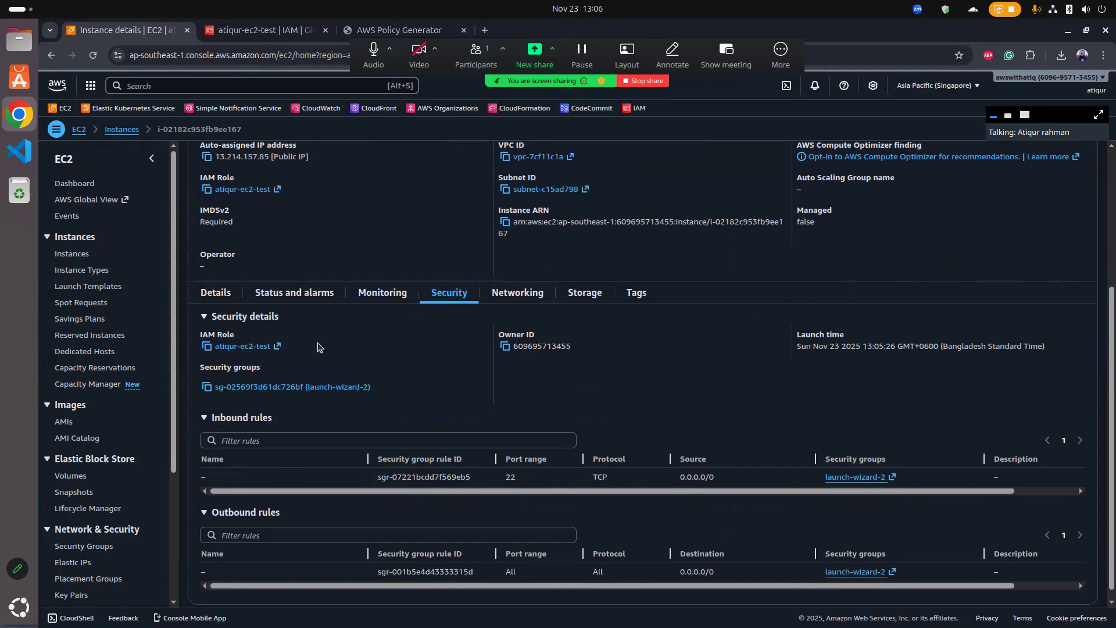
pyautogui.scroll(3, 404, 382)
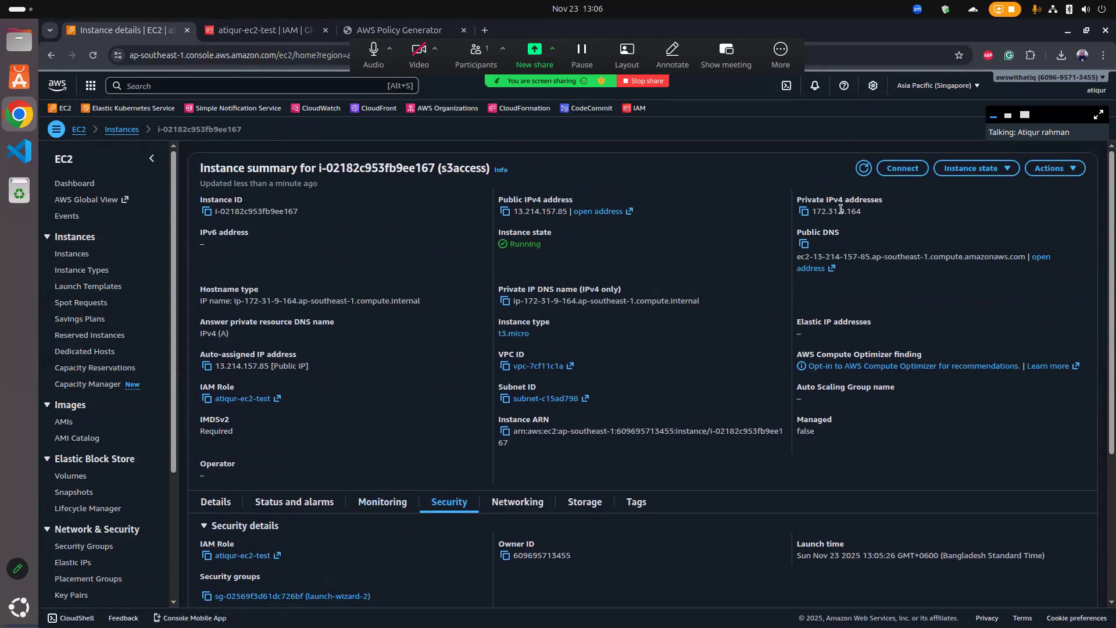
# Connect to the instance through EC2 Instance Connect using its public IP and the username ec2-user.
pyautogui.click(902, 168)
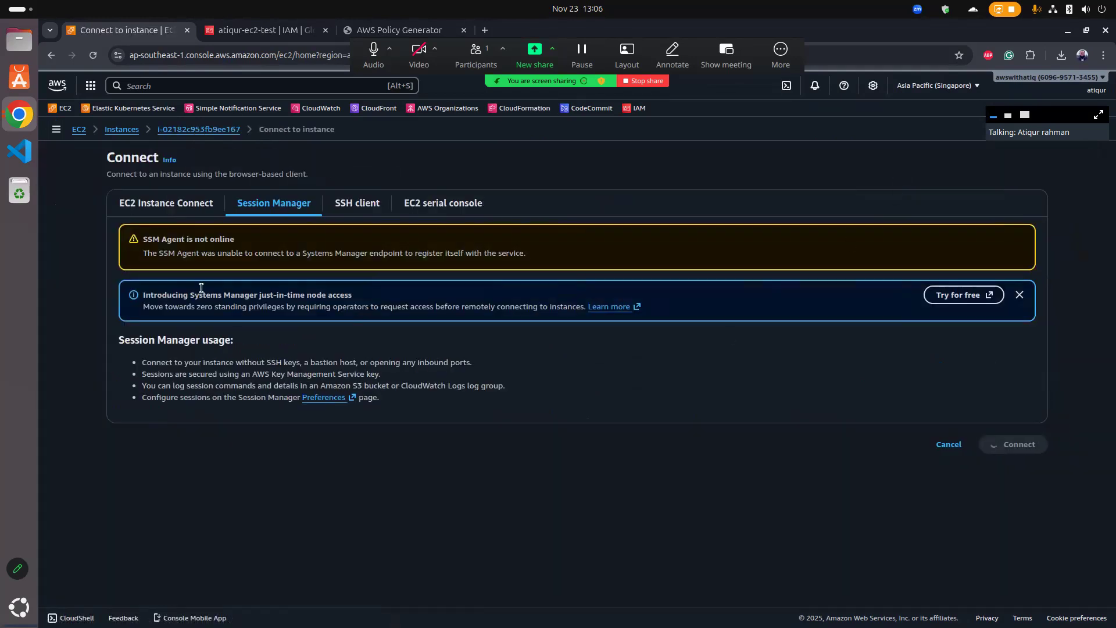
pyautogui.click(93, 55)
pyautogui.click(93, 57)
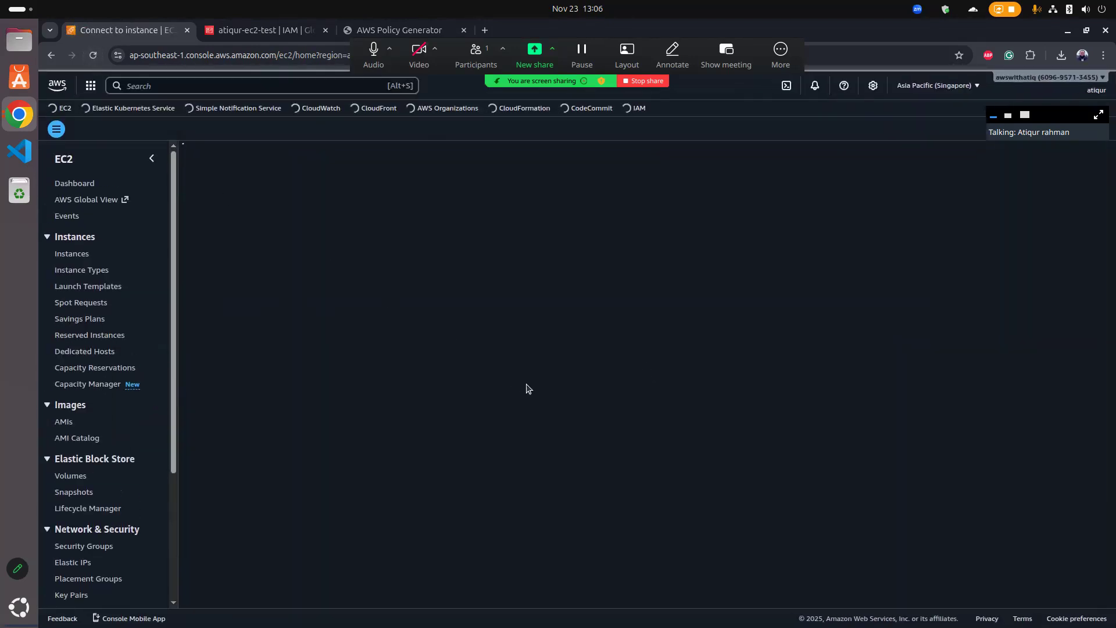
pyautogui.click(185, 203)
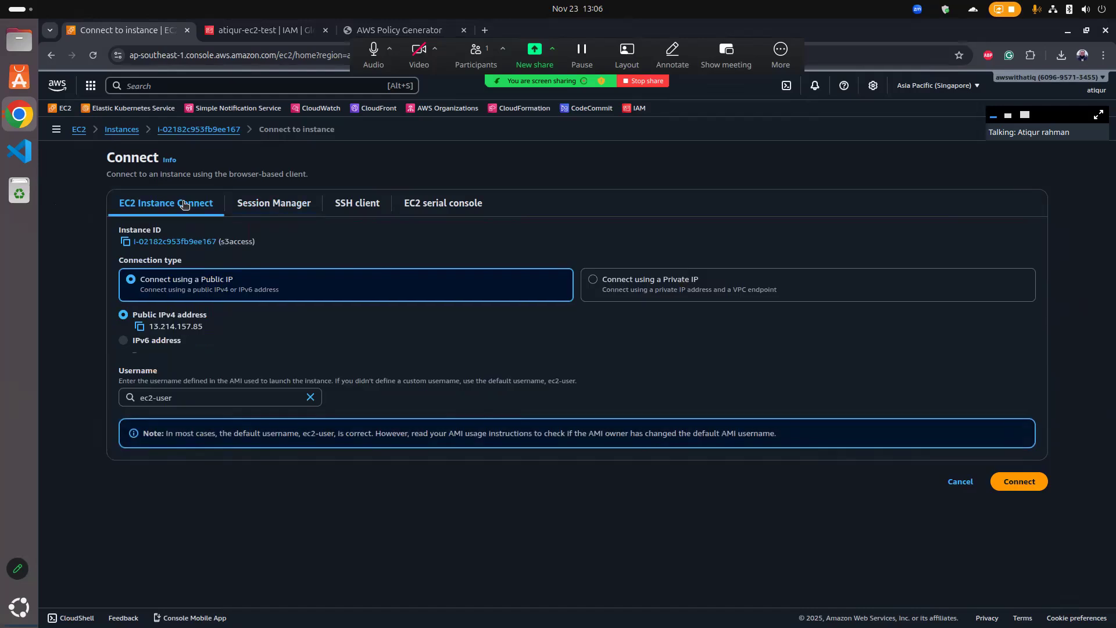
pyautogui.click(93, 56)
pyautogui.click(1012, 484)
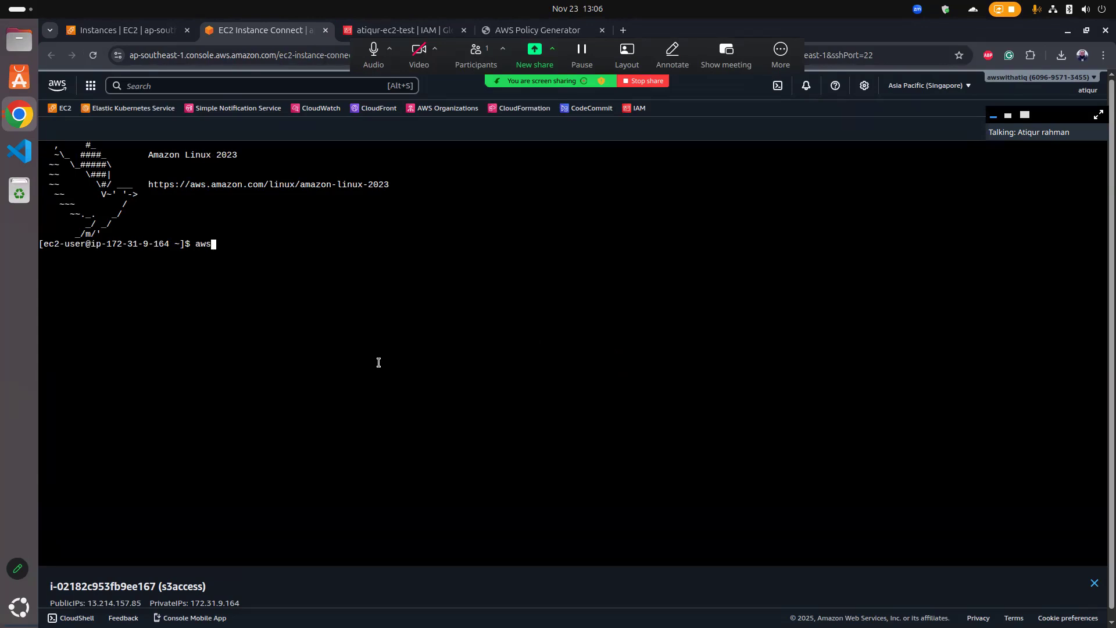
# Run aws s3 ls in the instance terminal and compare the listing with the buckets in the S3 console.
pyautogui.write('ls')
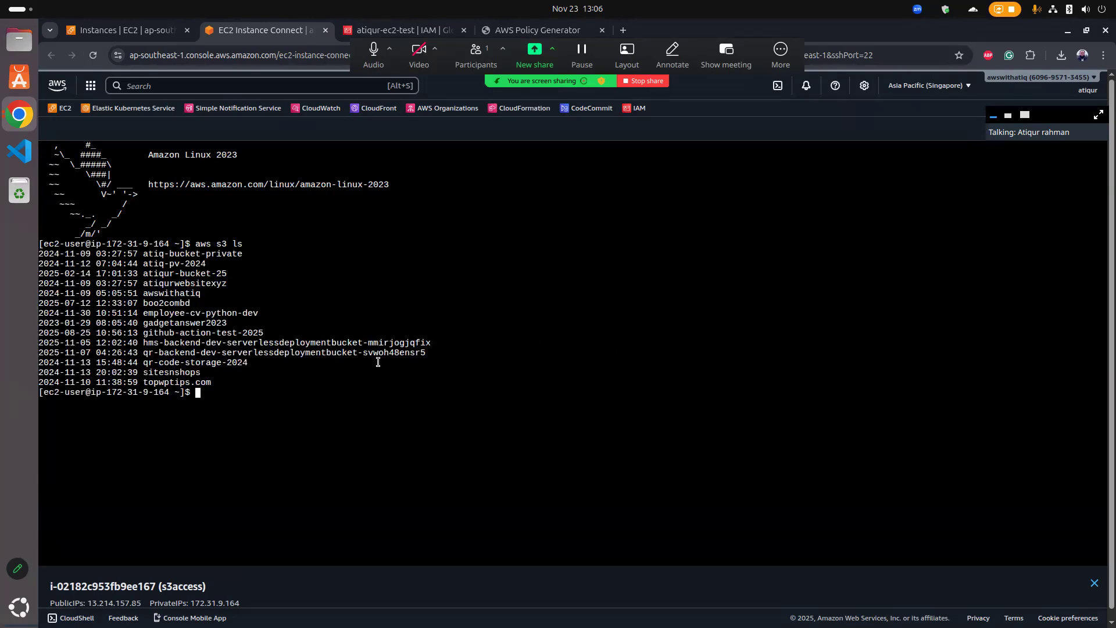
pyautogui.moveTo(100, 254); pyautogui.dragTo(246, 374)
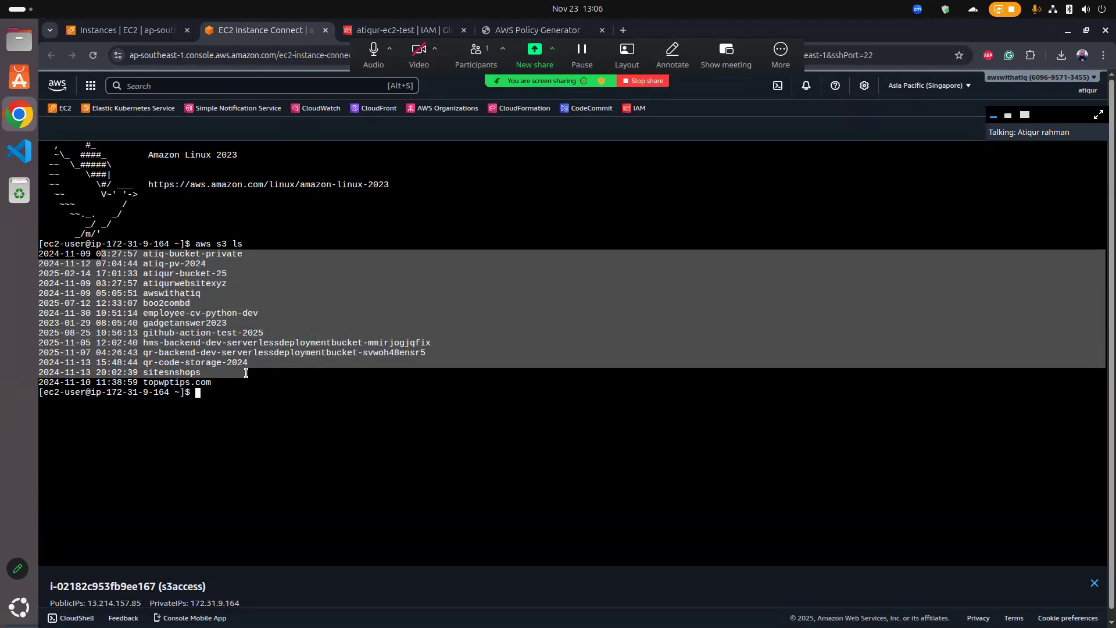
pyautogui.click(162, 28)
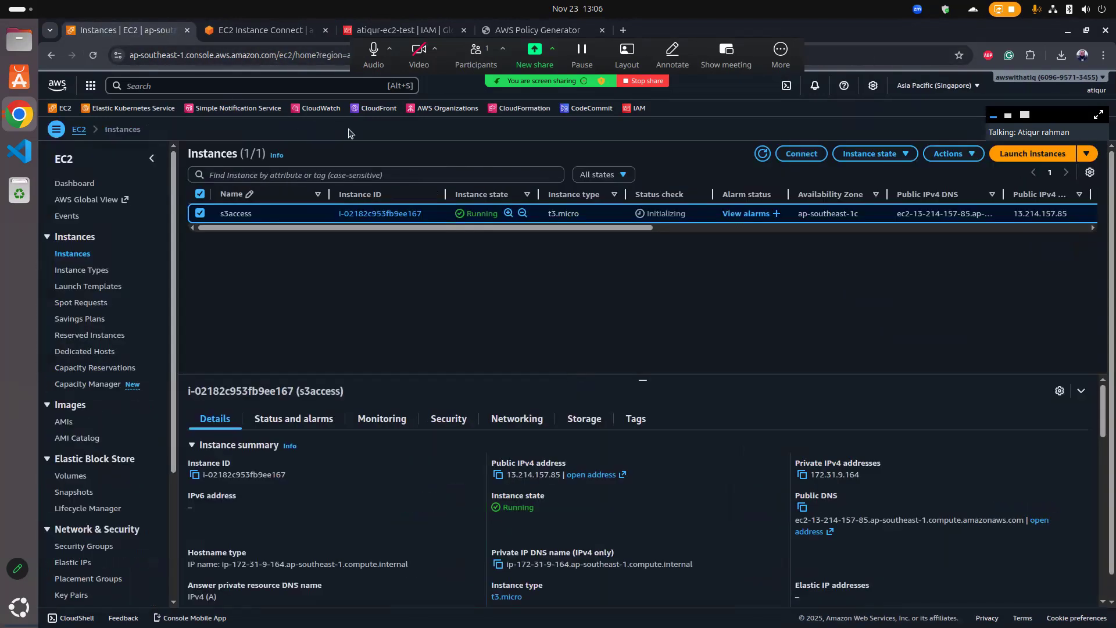
pyautogui.click(301, 87)
pyautogui.write('s')
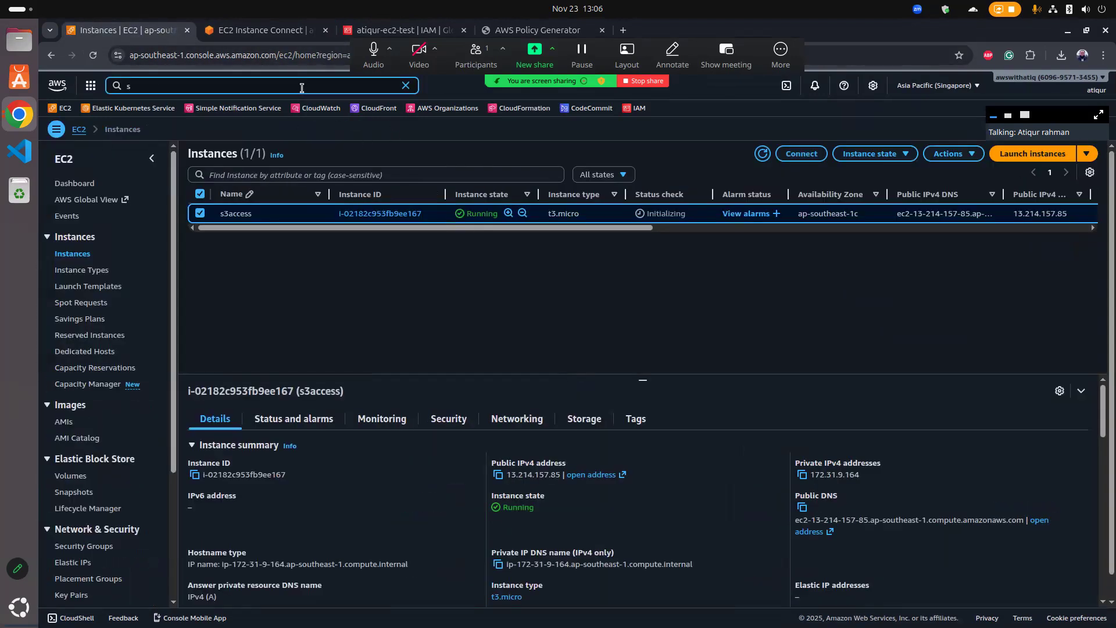
pyautogui.write('3')
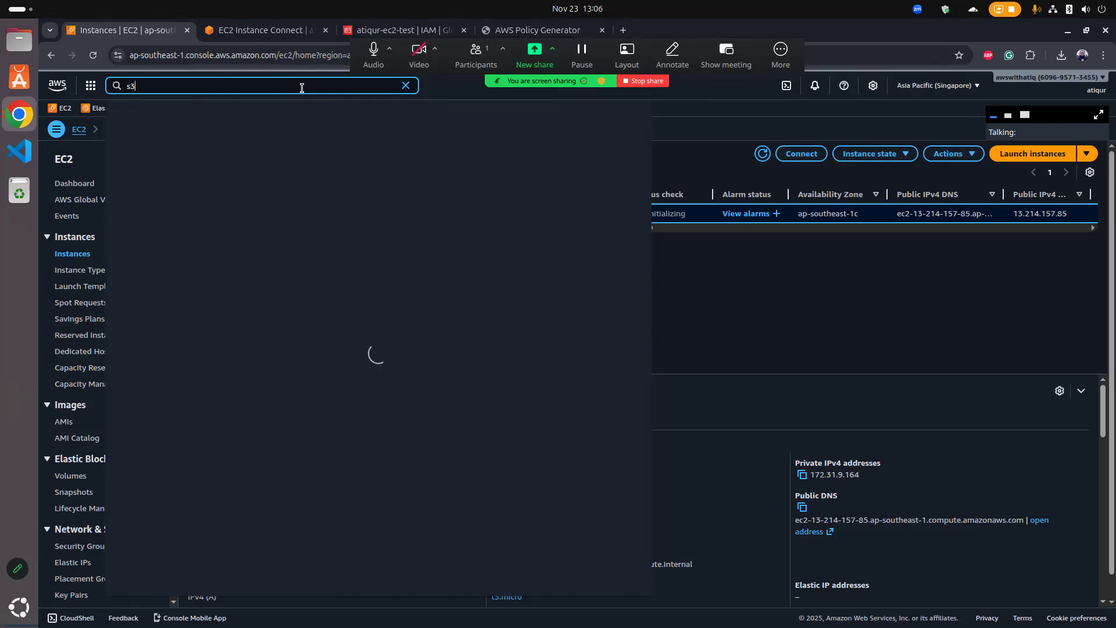
pyautogui.click(287, 152)
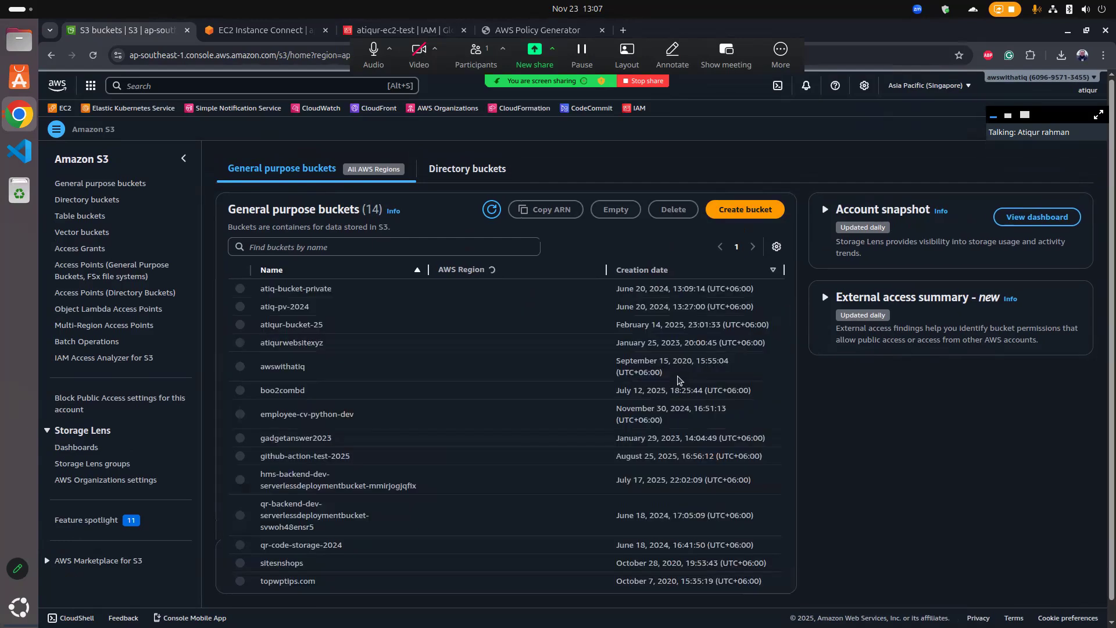
pyautogui.click(238, 30)
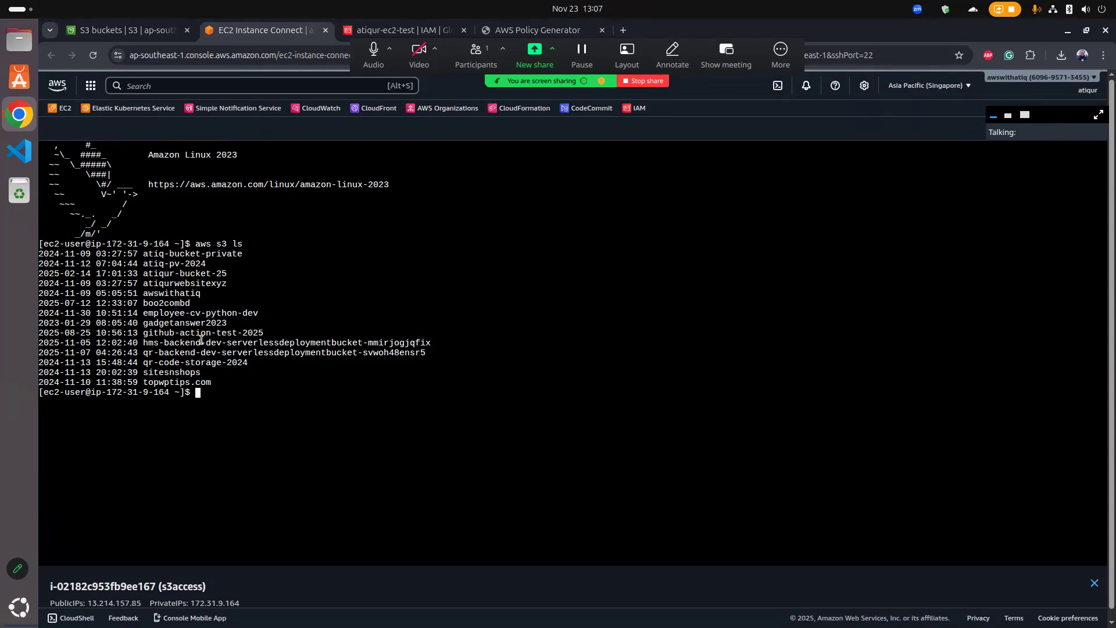
pyautogui.moveTo(128, 257); pyautogui.dragTo(259, 375)
pyautogui.click(262, 384)
# List the contents of the awswithatiq bucket from the instance terminal with aws s3 ls s3://awswithatiq.
pyautogui.write('aws s3 ls')
pyautogui.doubleClick(193, 295)
pyautogui.hotkey('ctrl', 'c')
pyautogui.rightClick(192, 295)
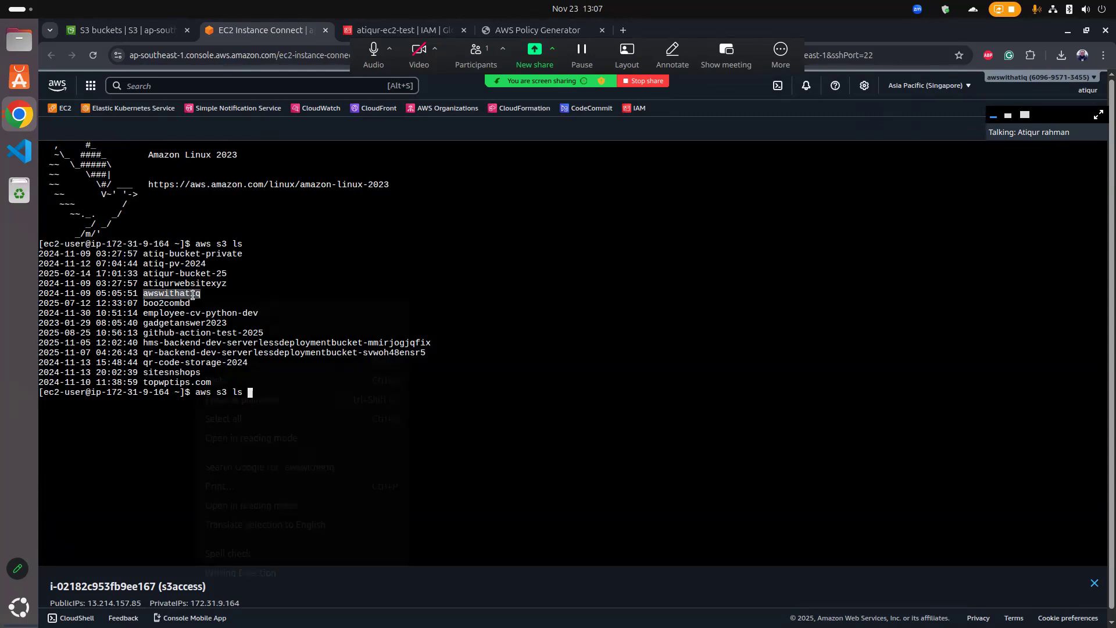
pyautogui.click(226, 360)
pyautogui.click(351, 409)
pyautogui.write('s')
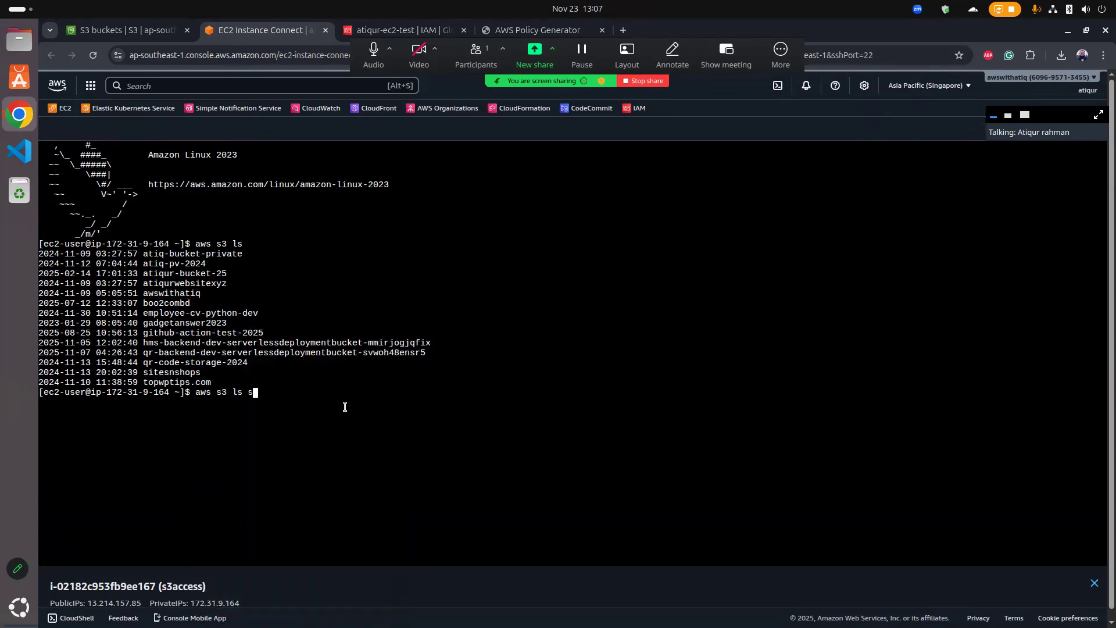
pyautogui.write('3://')
pyautogui.hotkey('ctrl', 'v')
pyautogui.press('Return')
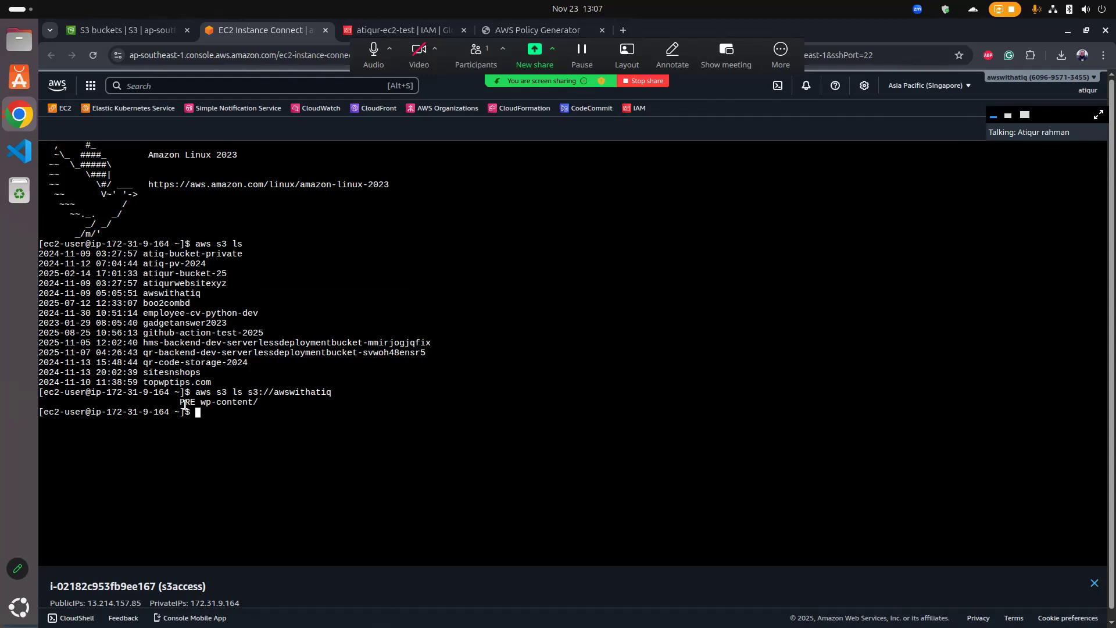
# Compare the terminal's bucket listing with the objects of the awswithatiq bucket in the S3 console.
pyautogui.moveTo(185, 402); pyautogui.dragTo(247, 402)
pyautogui.click(302, 411)
pyautogui.click(140, 32)
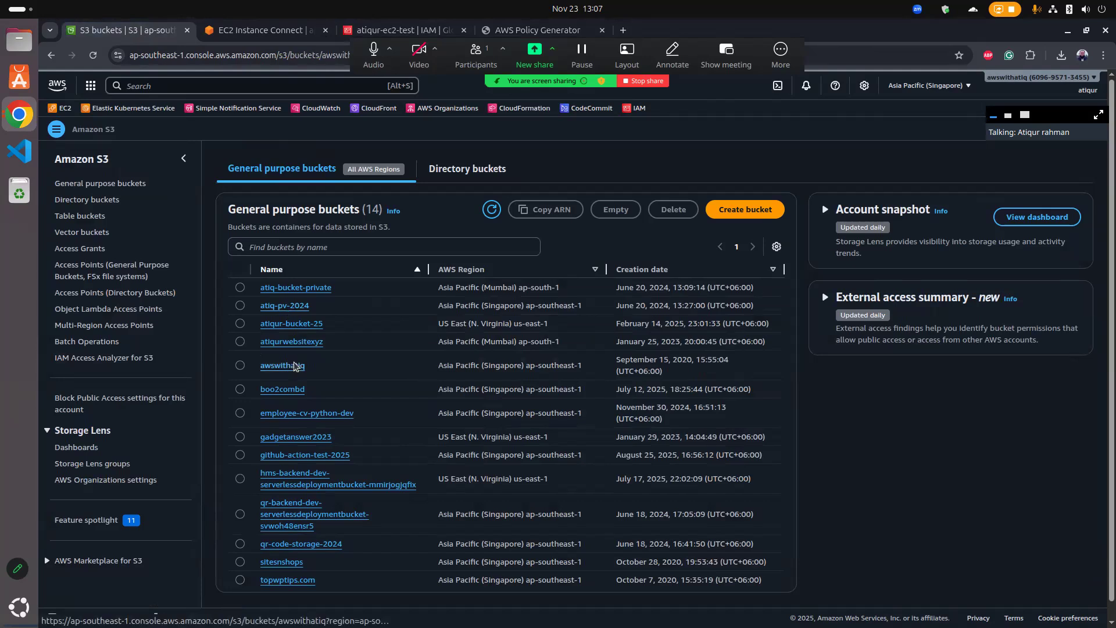
pyautogui.click(294, 366)
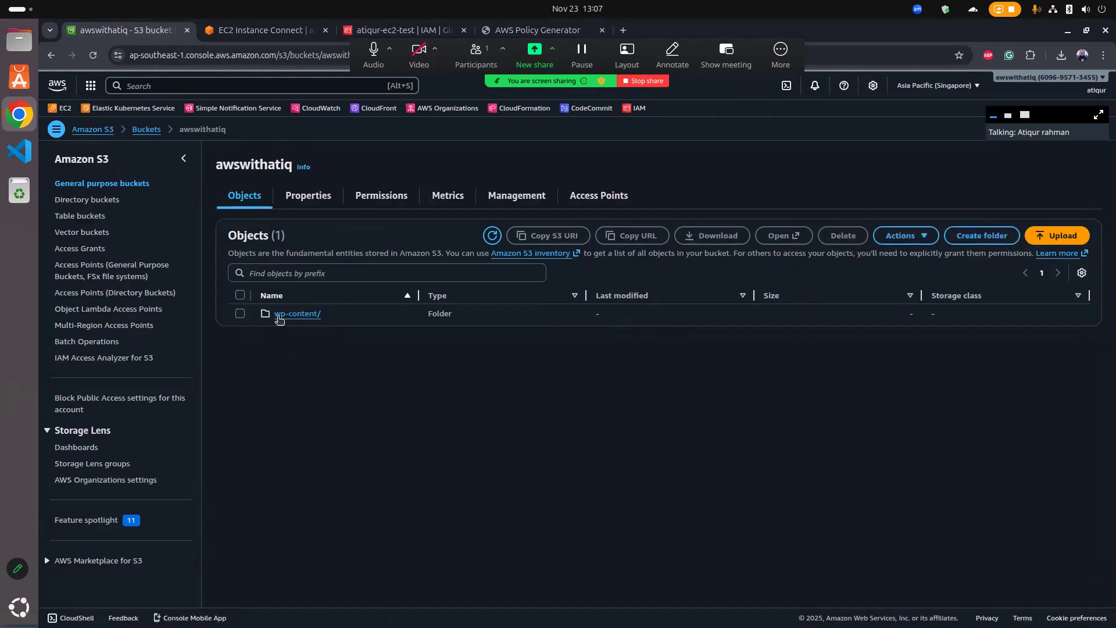
# Return to the instance terminal, list the local files and start a new file named sample.txt in nano.
pyautogui.click(271, 31)
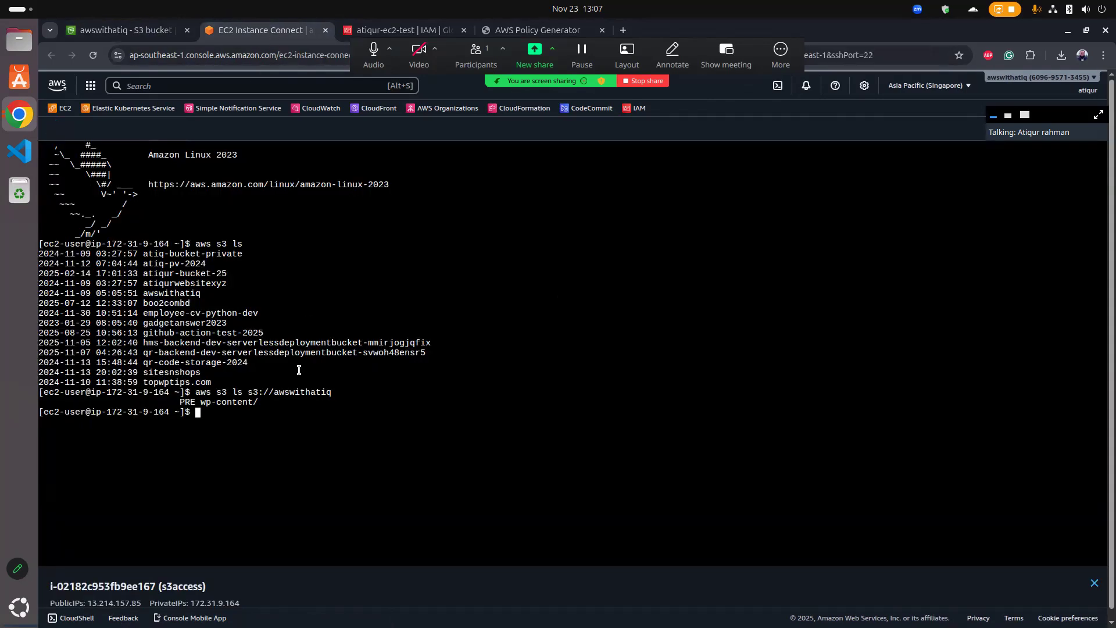
pyautogui.write('ls')
pyautogui.press('Return')
pyautogui.write('nano sample.txt')
pyautogui.press('Return')
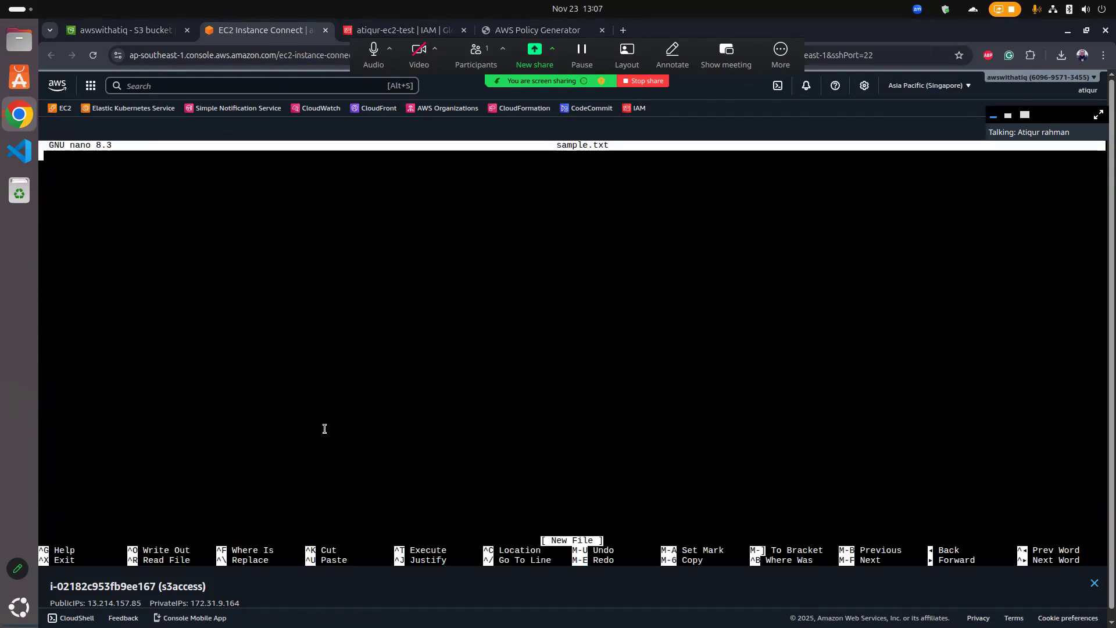
# Enter the author's first name as the content of sample.txt, save the file and leave nano.
pyautogui.write('aituq')
pyautogui.press('BackSpace')
pyautogui.press('BackSpace')
pyautogui.press('BackSpace')
pyautogui.press('BackSpace')
pyautogui.write('tiqur')
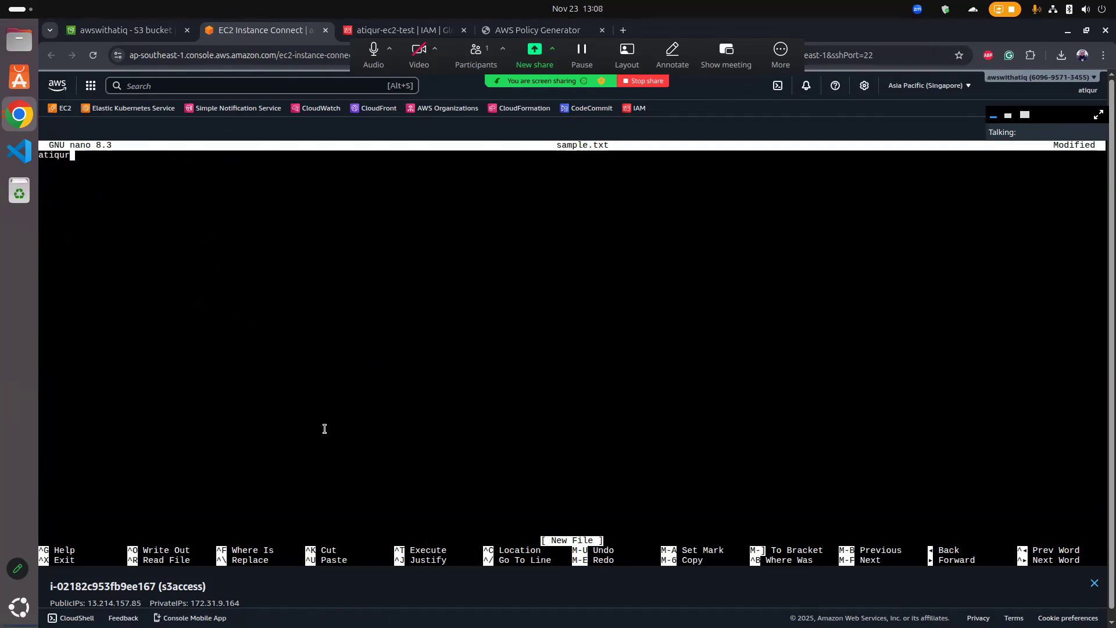
pyautogui.hotkey('ctrl', 'x')
pyautogui.press('y')
pyautogui.press('Return')
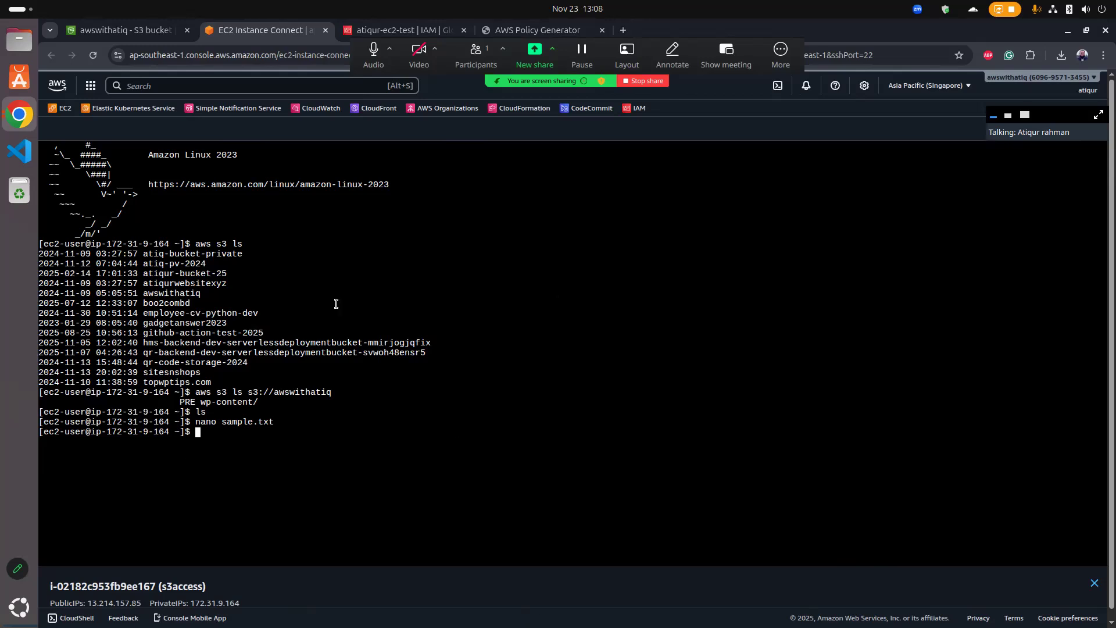
# Try to copy sammple.txt to s3://awswithatiq/sample.txt and check the local file names with ls.
pyautogui.write('aws s3 cp sammple.txt s3://awswithatiq')
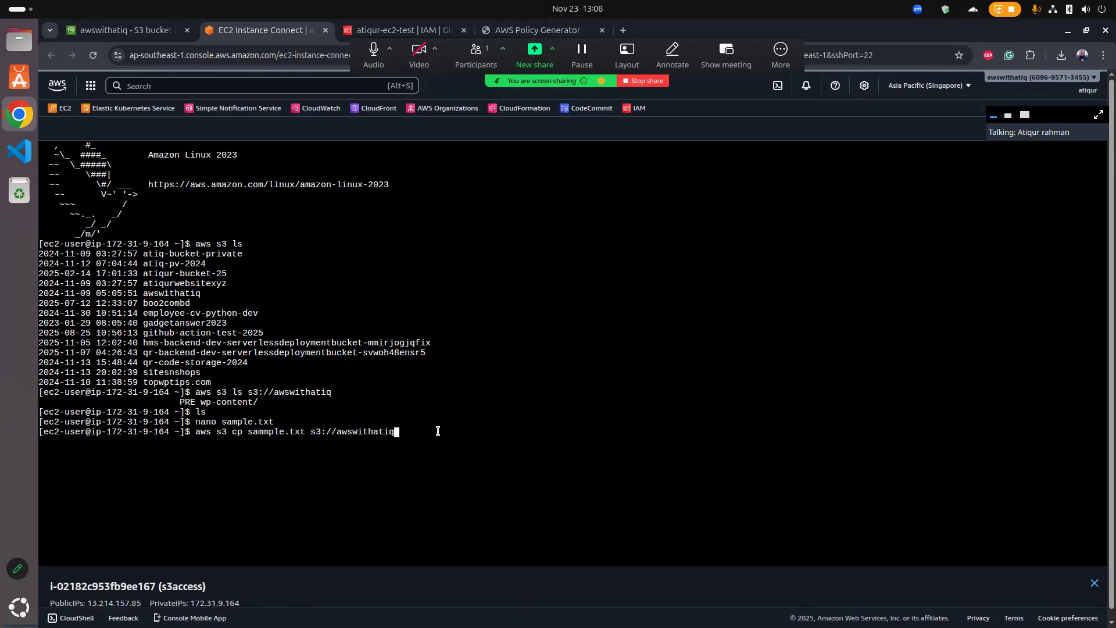
pyautogui.write('/sample.txt')
pyautogui.press('Return')
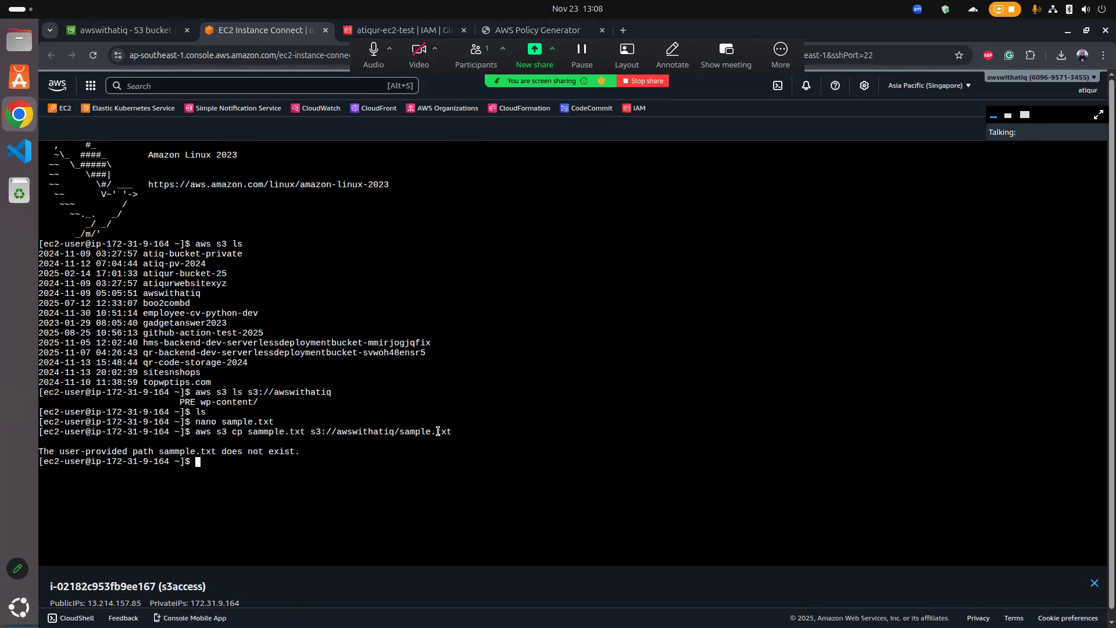
pyautogui.write('ls')
pyautogui.press('Return')
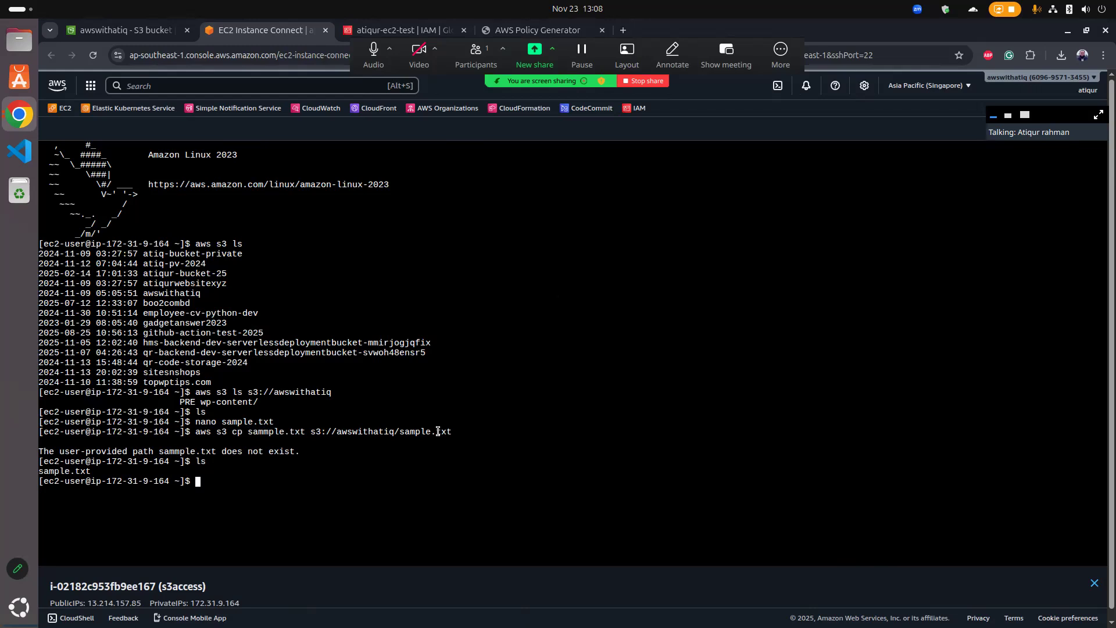
# Correct the source name in the earlier copy command to sample.txt and upload it to s3://awswithatiq/sample.txt.
pyautogui.write('ls')
pyautogui.press('Up')
pyautogui.press('Up')
pyautogui.press('Left')
pyautogui.press('Left')
pyautogui.press('Left')
pyautogui.press('Left')
pyautogui.press('Left')
pyautogui.press('Left')
pyautogui.press('Left')
pyautogui.press('Left')
pyautogui.press('Left')
pyautogui.press('Left')
pyautogui.press('Left')
pyautogui.press('Left')
pyautogui.press('Left')
pyautogui.press('Left')
pyautogui.press('Left')
pyautogui.press('Left')
pyautogui.press('Left')
pyautogui.press('Left')
pyautogui.press('Left')
pyautogui.press('Left')
pyautogui.press('Left')
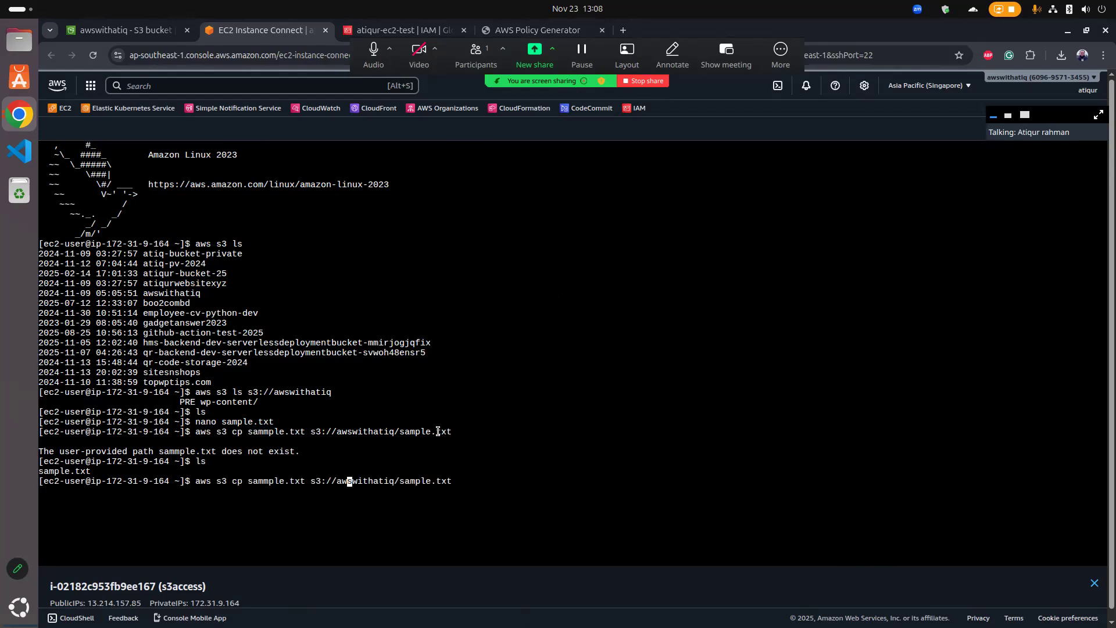
pyautogui.press('Left')
pyautogui.press('Left')
pyautogui.press('Left')
pyautogui.press('Left')
pyautogui.press('Left')
pyautogui.press('Left')
pyautogui.press('Left')
pyautogui.press('Left')
pyautogui.press('Left')
pyautogui.press('BackSpace')
pyautogui.press('Return')
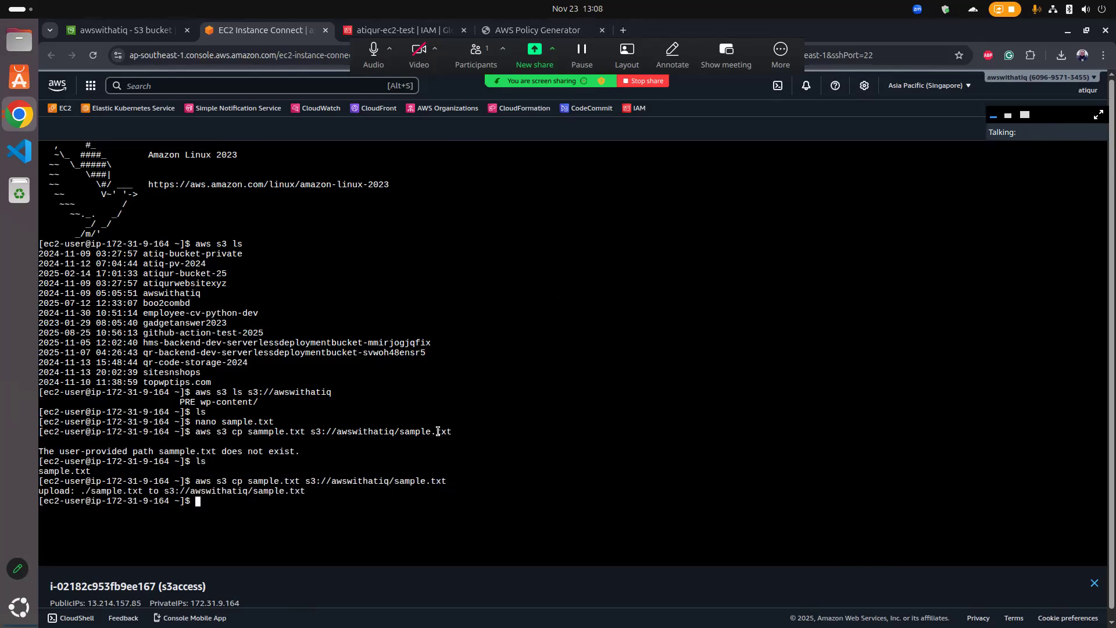
# Refresh the awswithatiq bucket's objects in the S3 console and open the details of sample.txt.
pyautogui.click(148, 29)
pyautogui.click(489, 235)
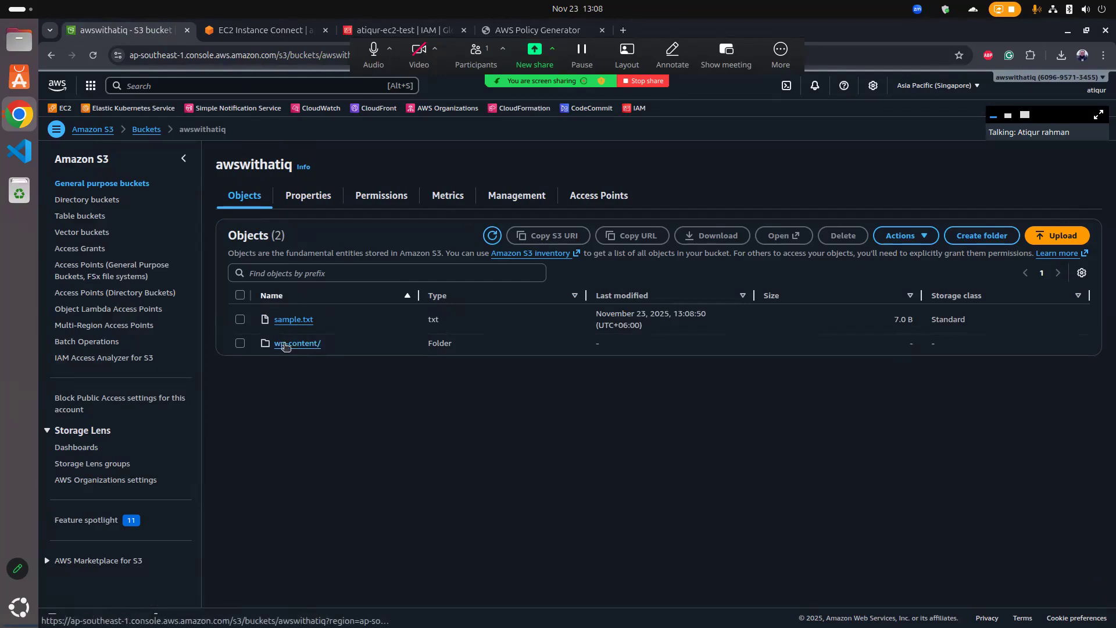
pyautogui.click(292, 319)
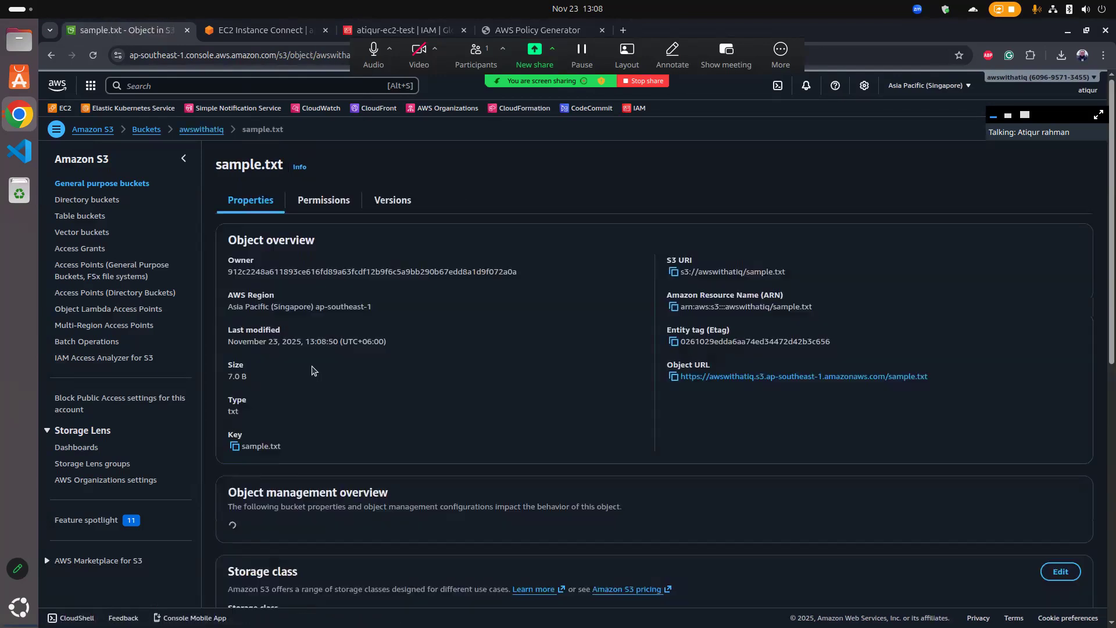
# Download sample.txt from the bucket, check its content in the text editor and return to the bucket's object list.
pyautogui.click(896, 164)
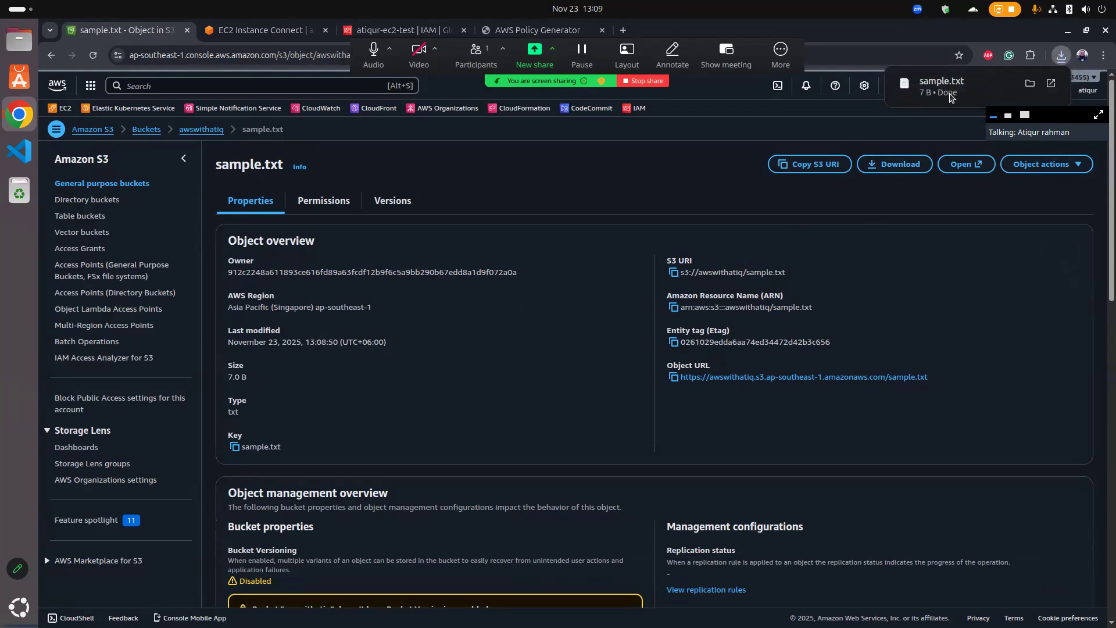
pyautogui.click(1062, 54)
pyautogui.click(962, 90)
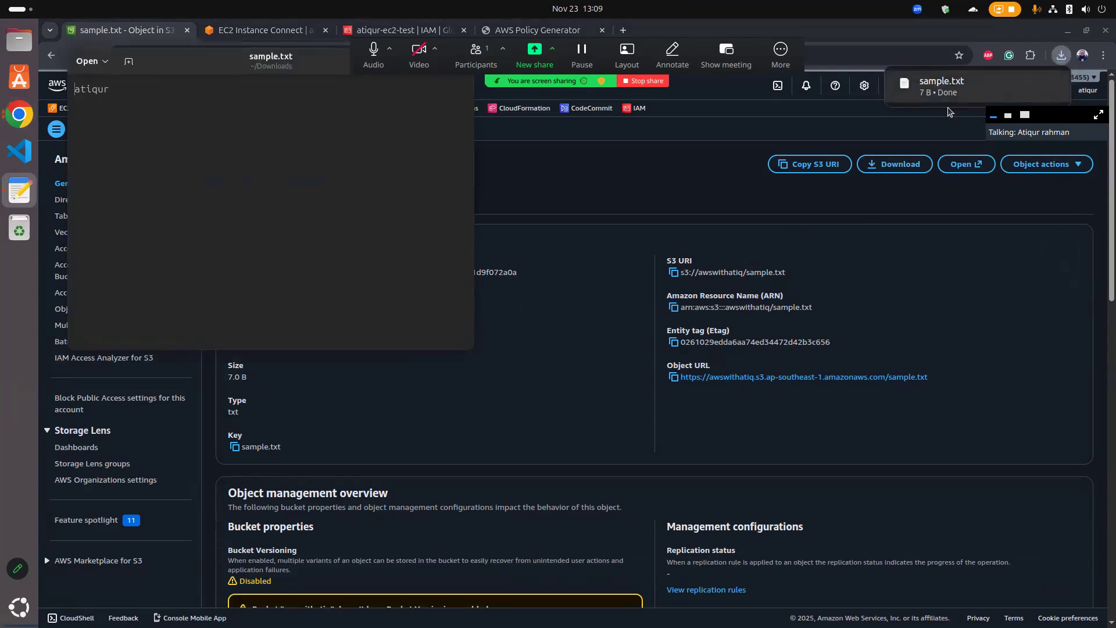
pyautogui.moveTo(241, 64); pyautogui.dragTo(317, 299)
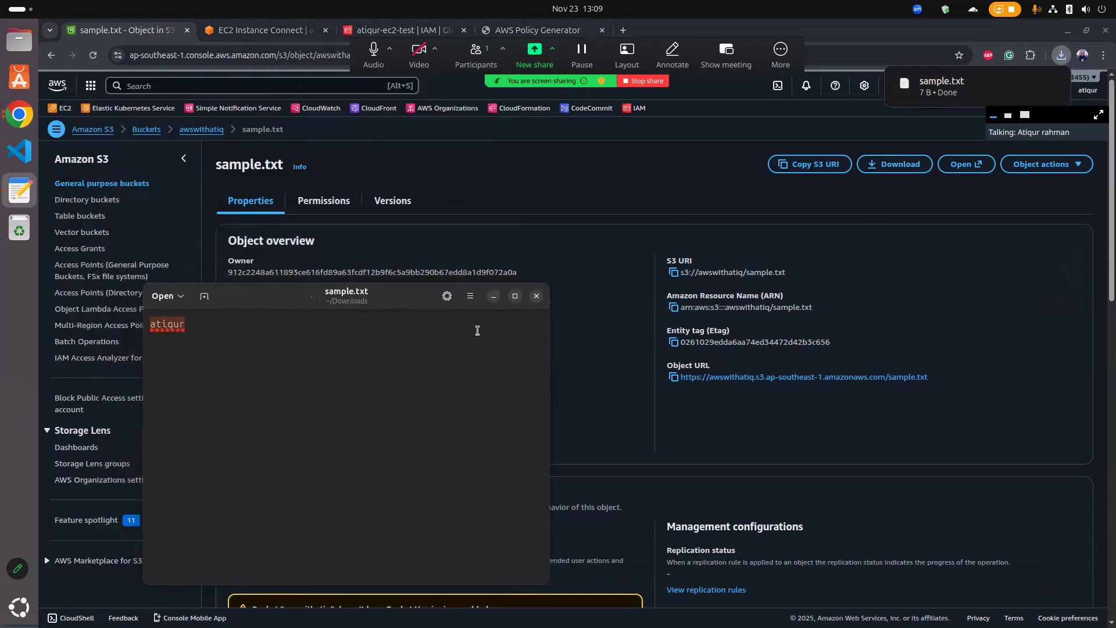
pyautogui.click(535, 296)
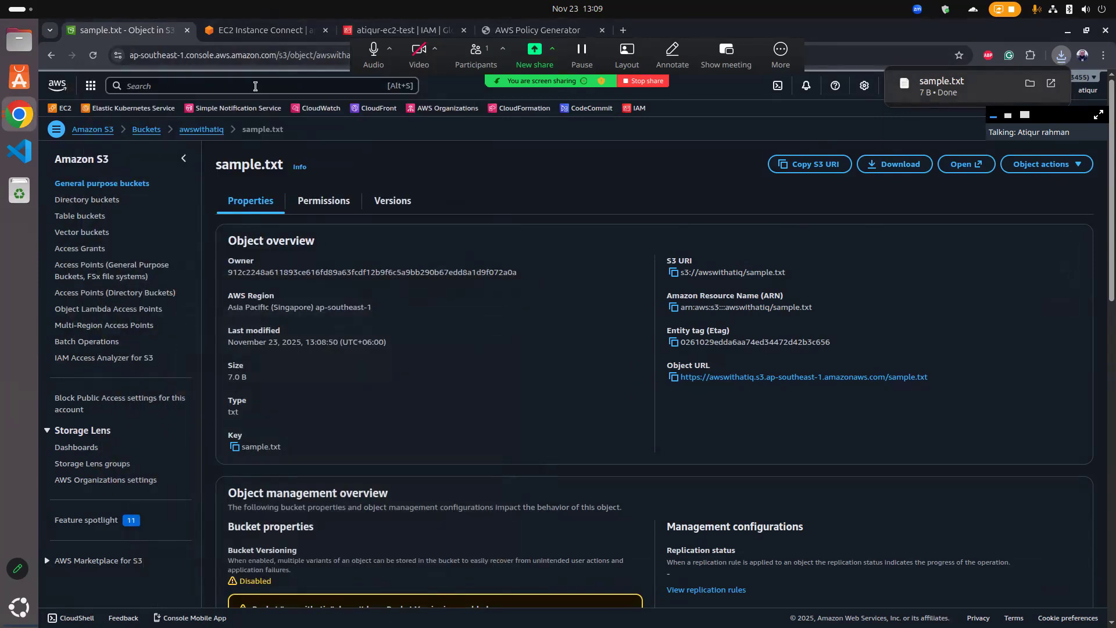
pyautogui.click(207, 130)
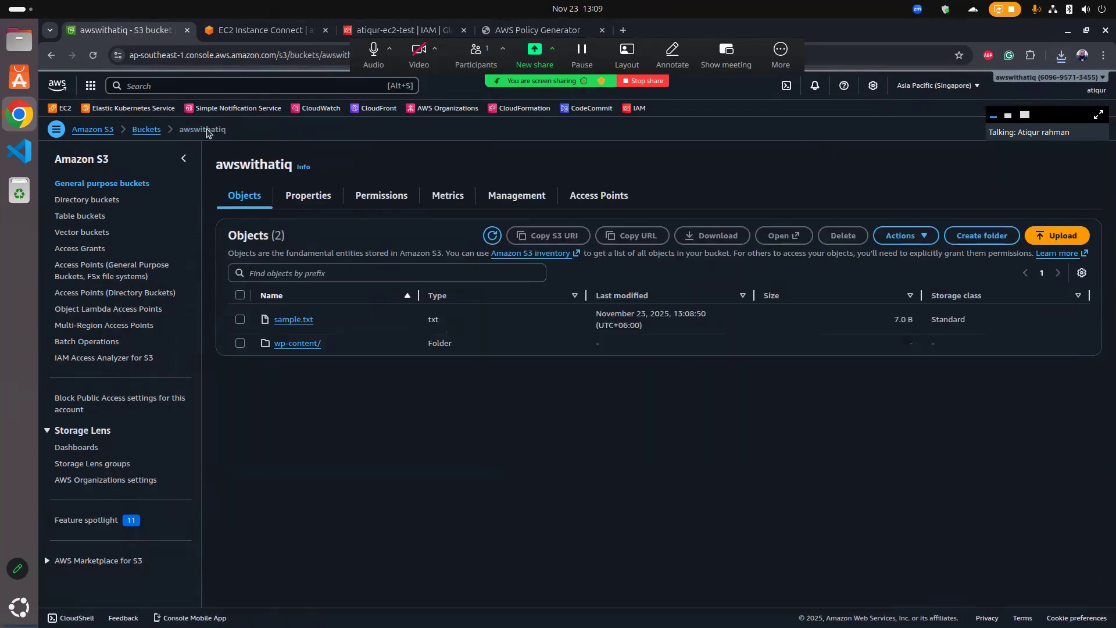
# Open how-to-setup-docker-in-red-hat-8-.webp under wp-content/uploads/2021/08/15163832 in the bucket and copy its object key.
pyautogui.click(294, 343)
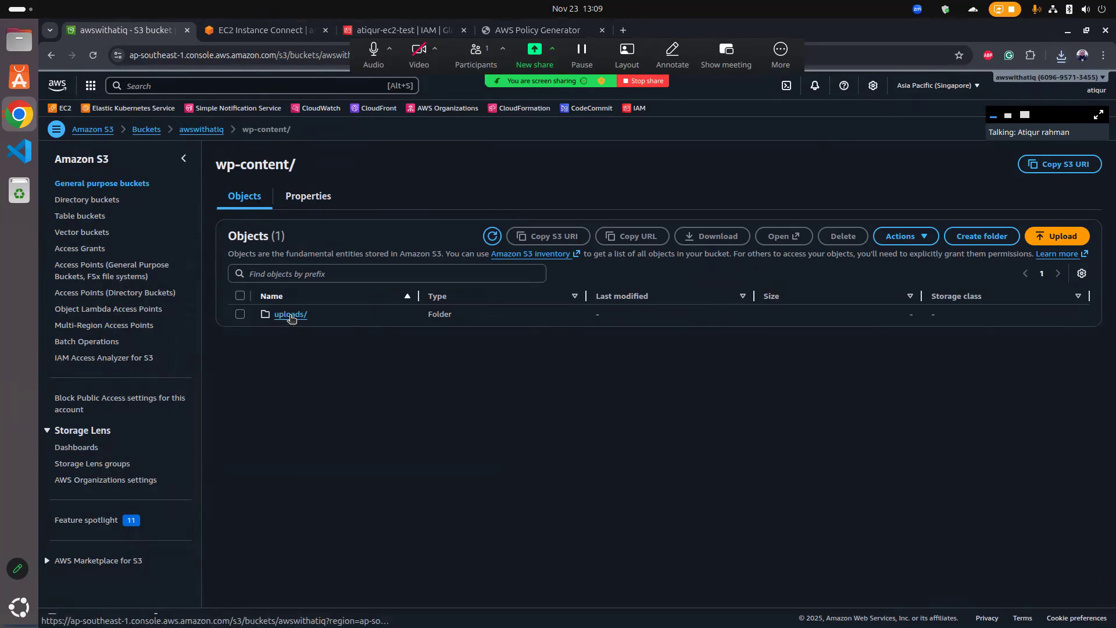
pyautogui.click(290, 315)
pyautogui.click(295, 333)
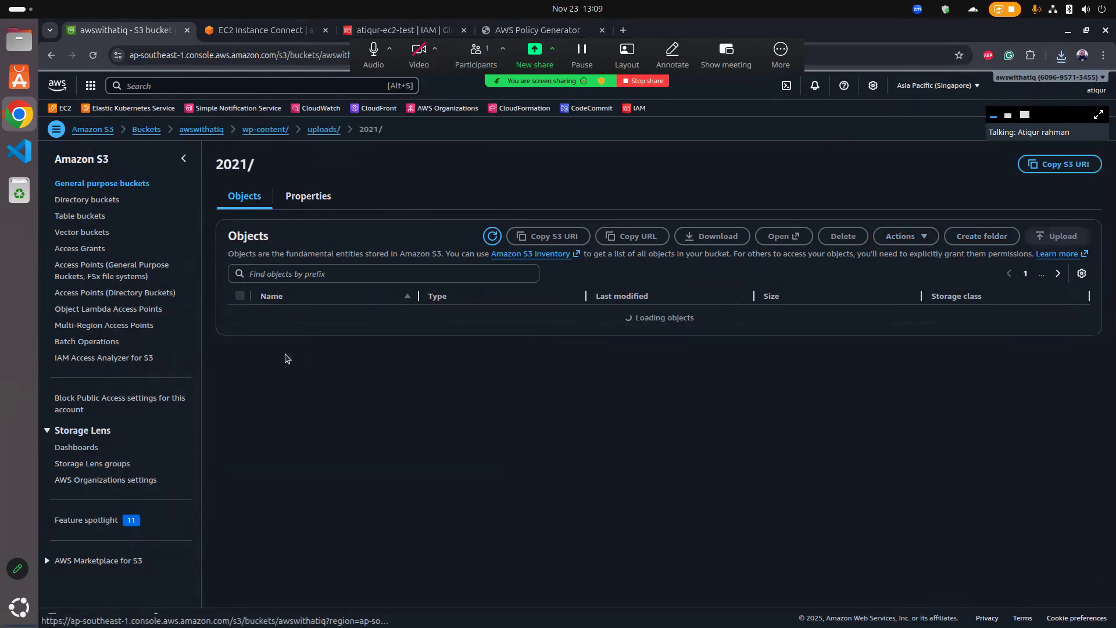
pyautogui.click(282, 368)
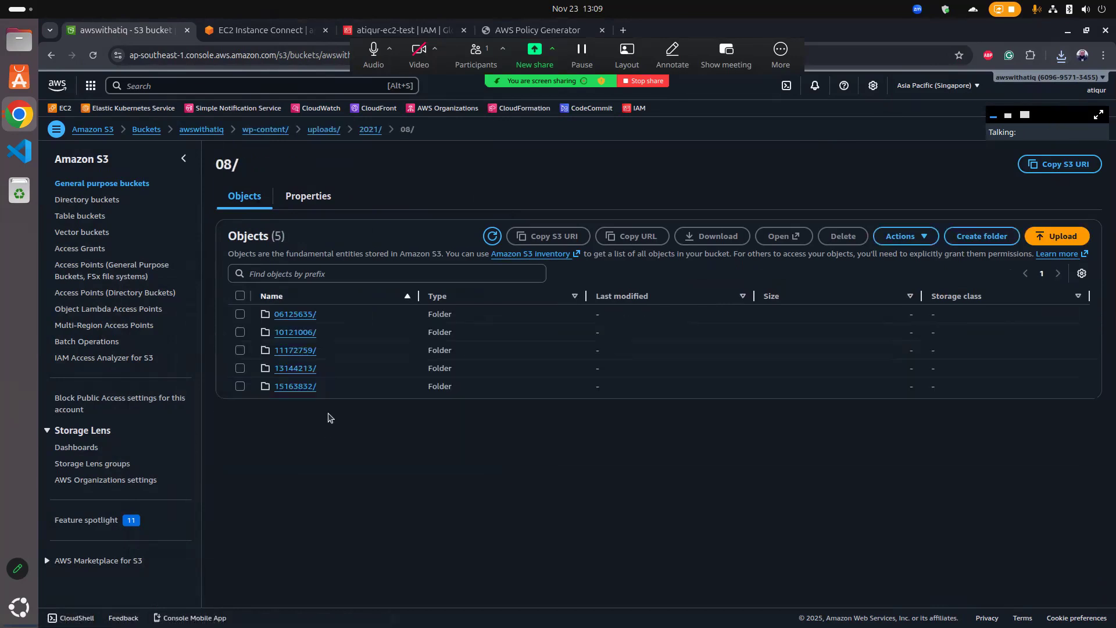
pyautogui.click(304, 388)
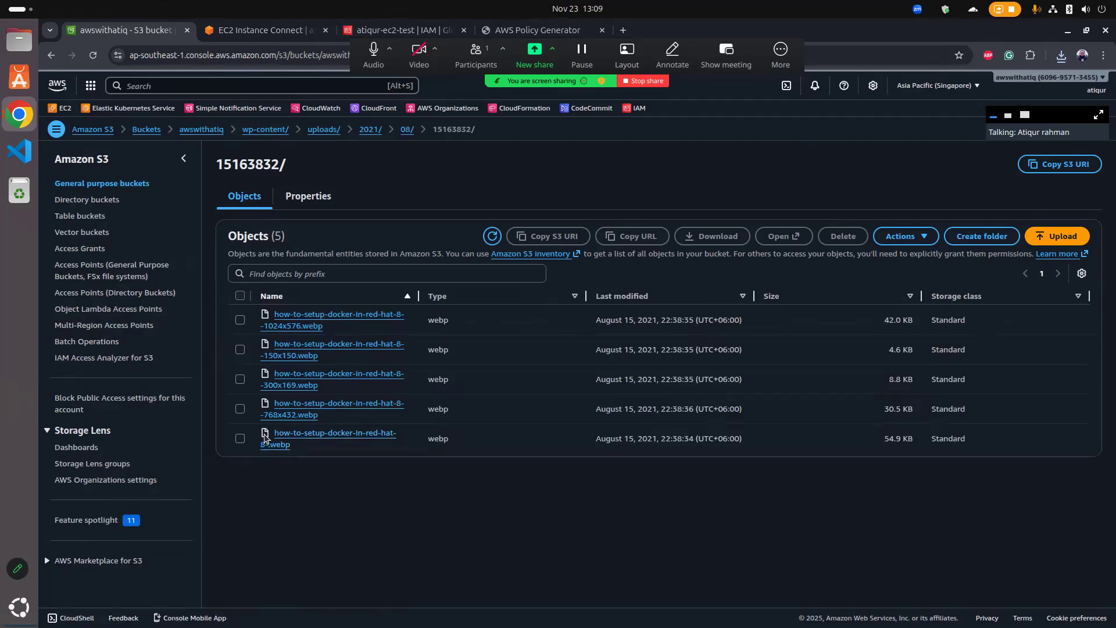
pyautogui.click(327, 438)
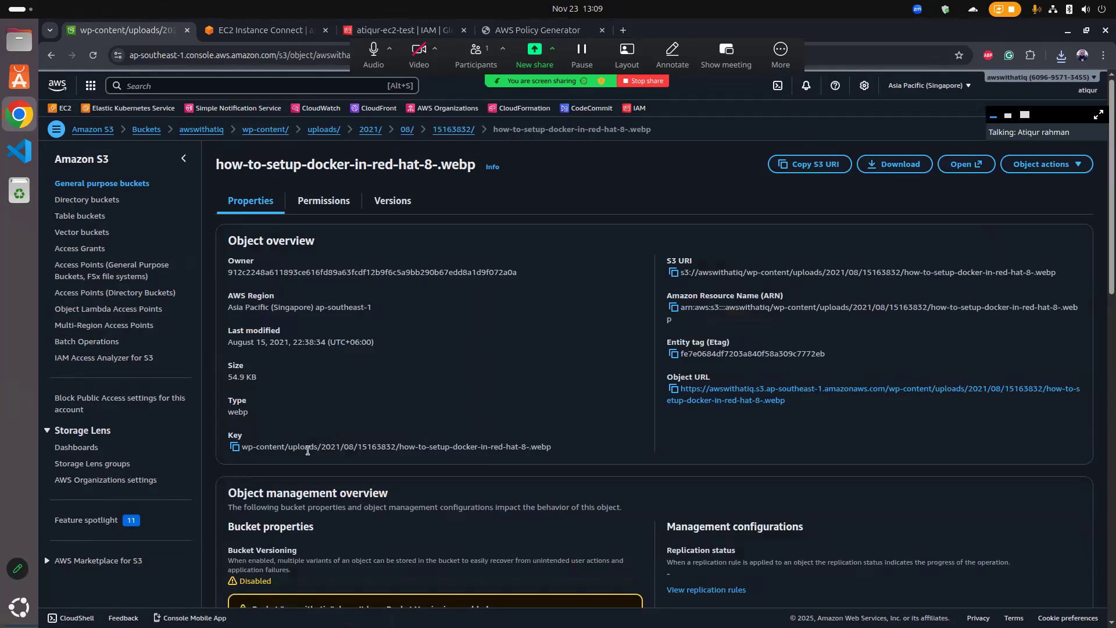
pyautogui.click(235, 446)
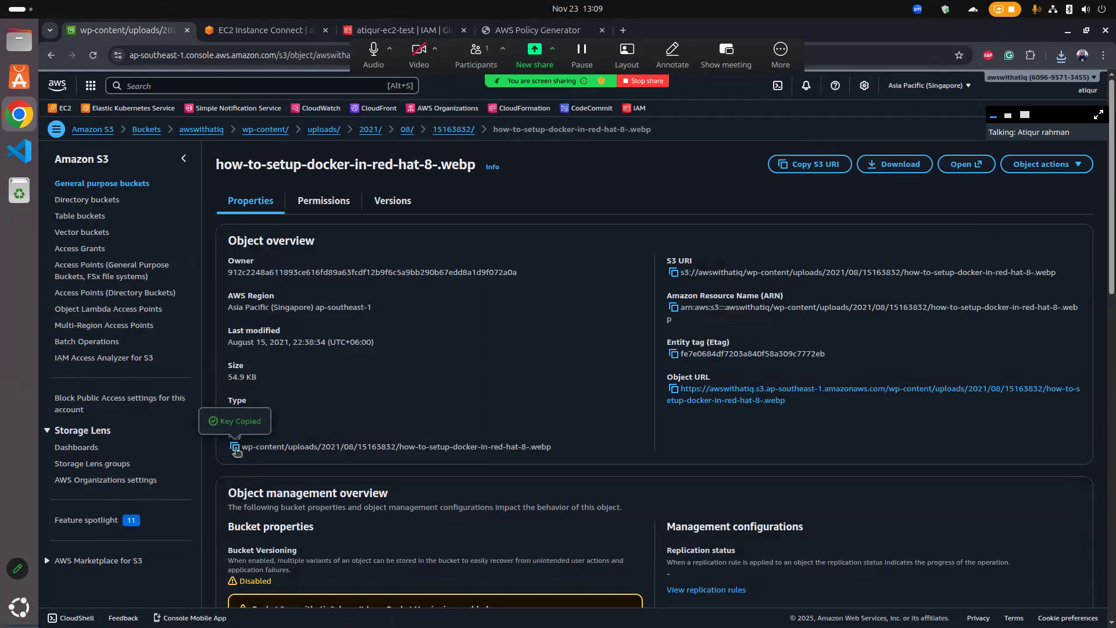
# In the EC2 instance terminal, use aws s3 cp to download the object at the copied key from s3://awswithatiq/ to the current directory.
pyautogui.click(257, 29)
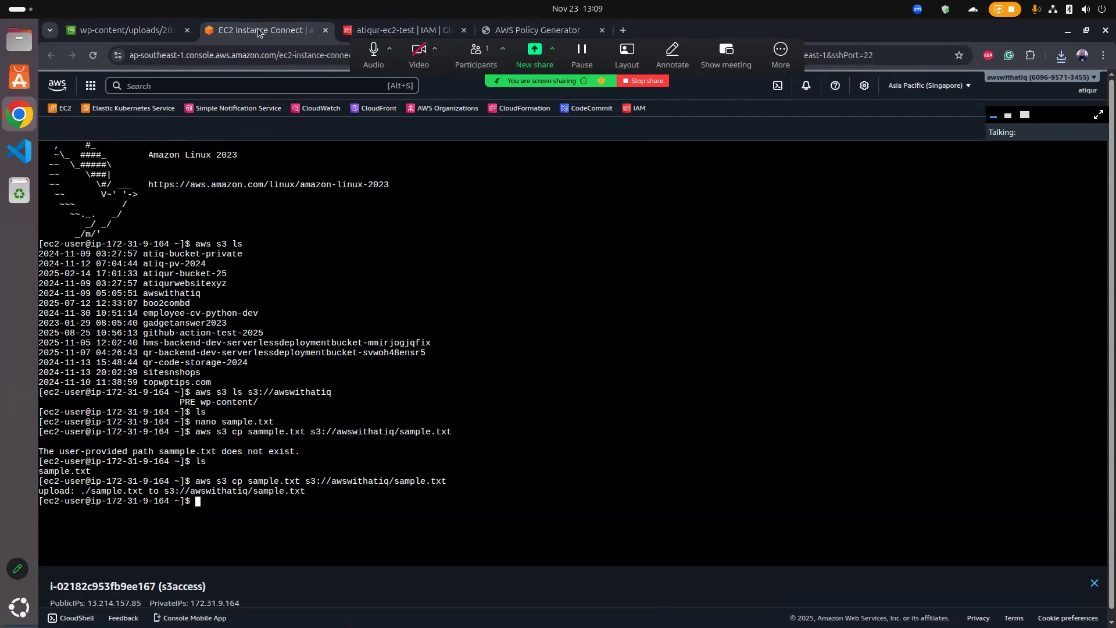
pyautogui.write('aws s3 cp s3://awswithatiq/')
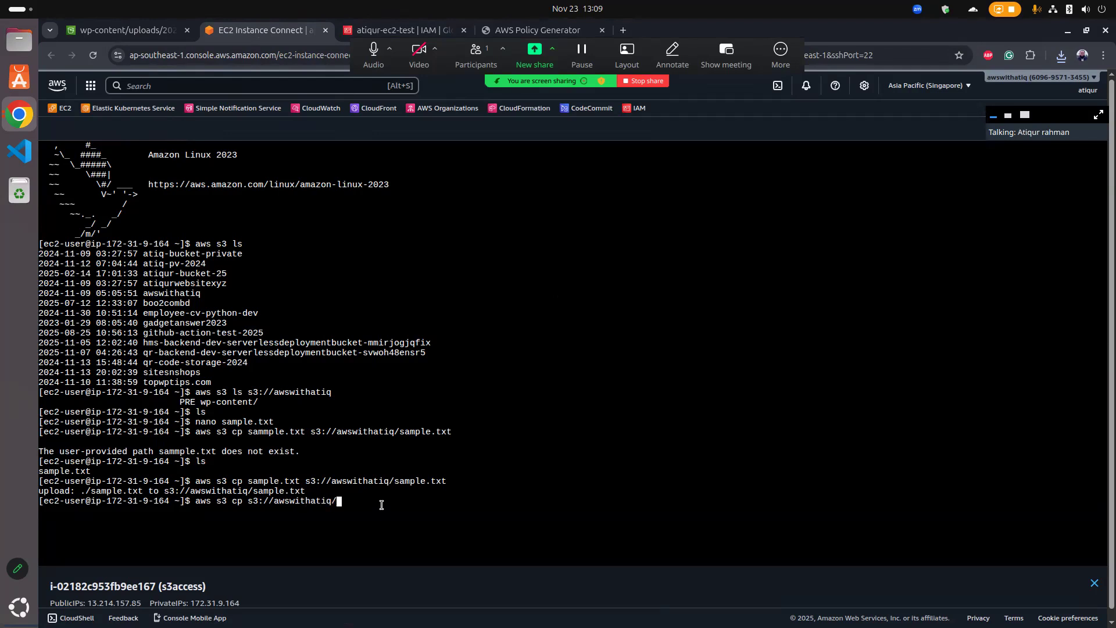
pyautogui.hotkey('ctrl', 'v')
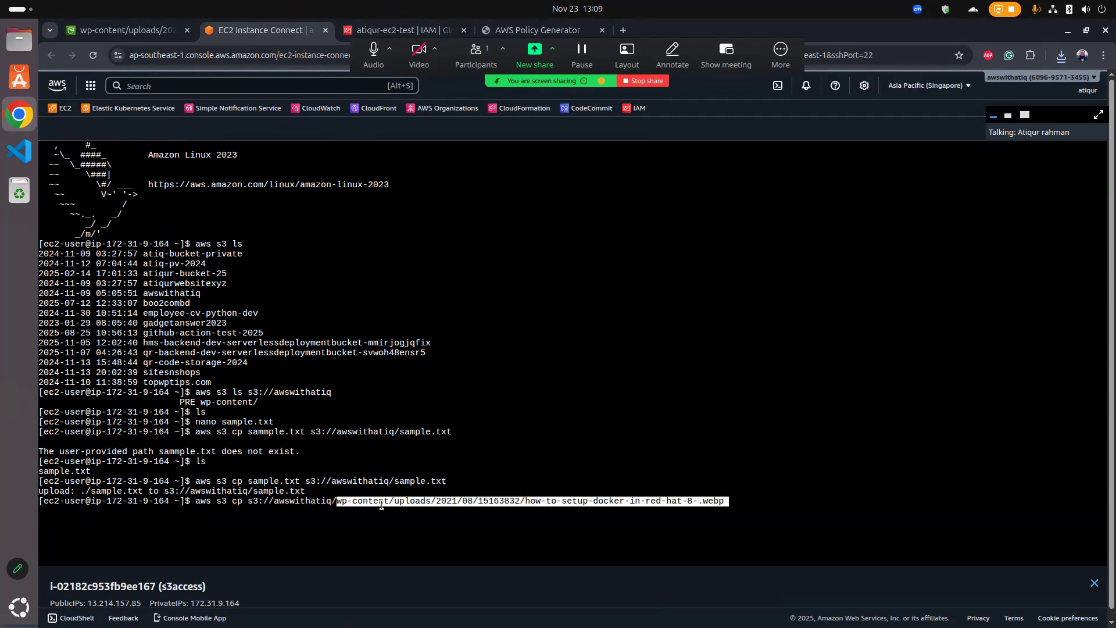
pyautogui.press('Right')
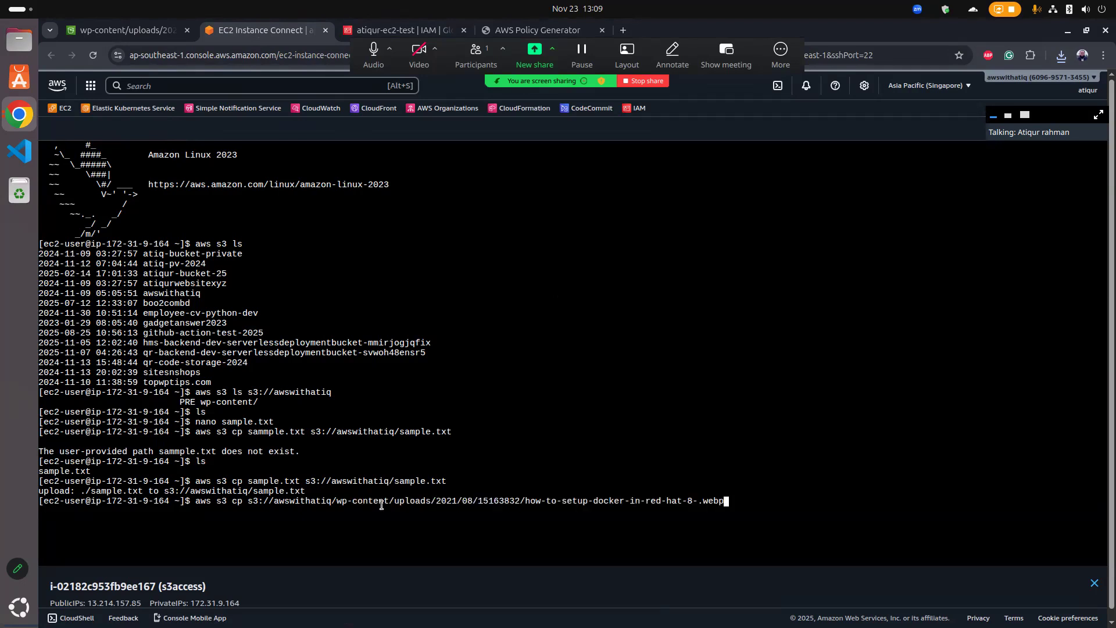
pyautogui.write('.')
pyautogui.press('Return')
# List the instance's local files with ls and check for the downloaded webp file.
pyautogui.write('ls')
pyautogui.press('Return')
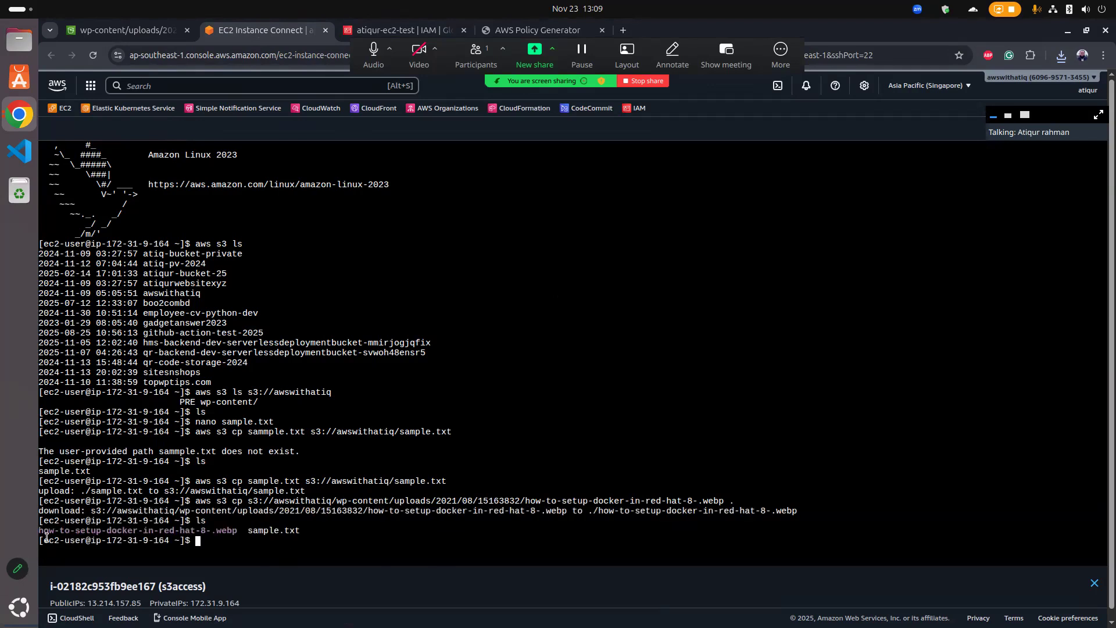
pyautogui.moveTo(40, 533); pyautogui.dragTo(237, 534)
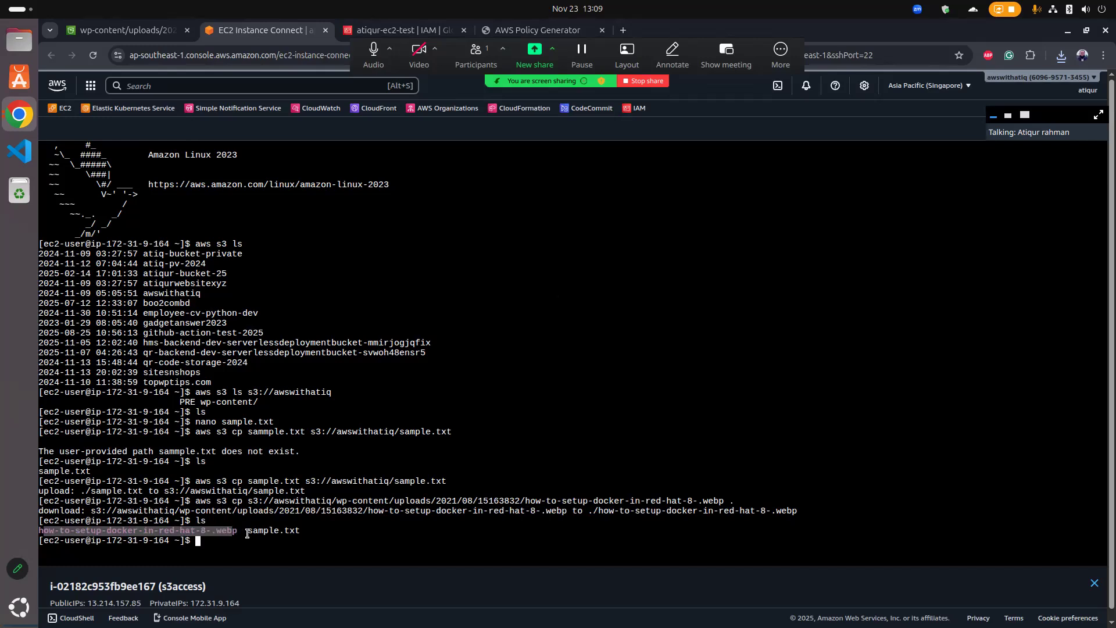
pyautogui.click(248, 533)
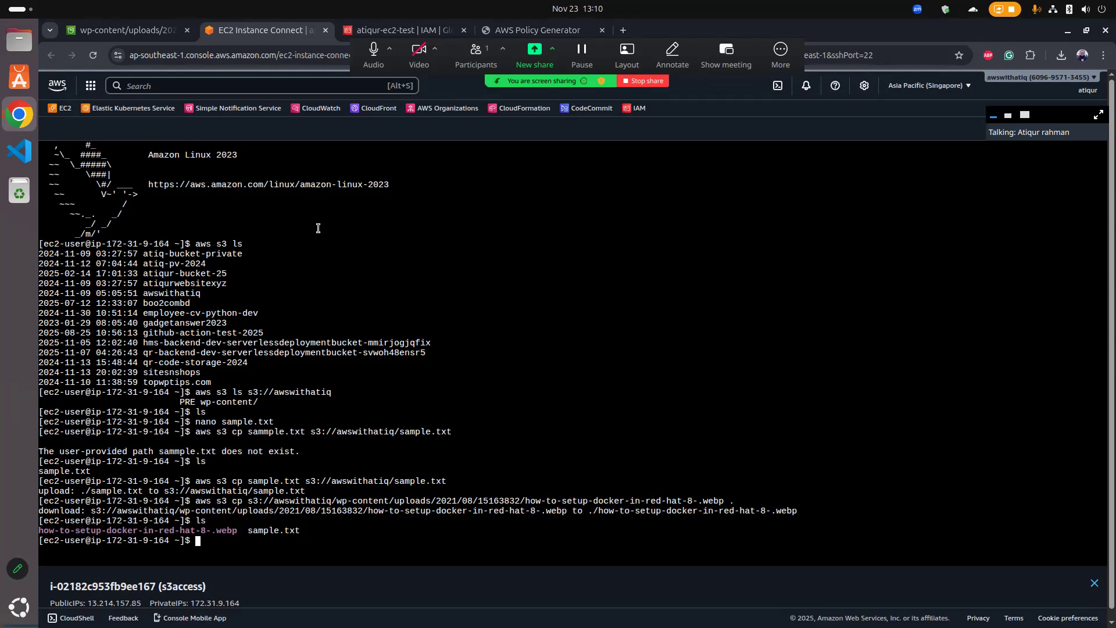
pyautogui.click(781, 52)
pyautogui.click(813, 381)
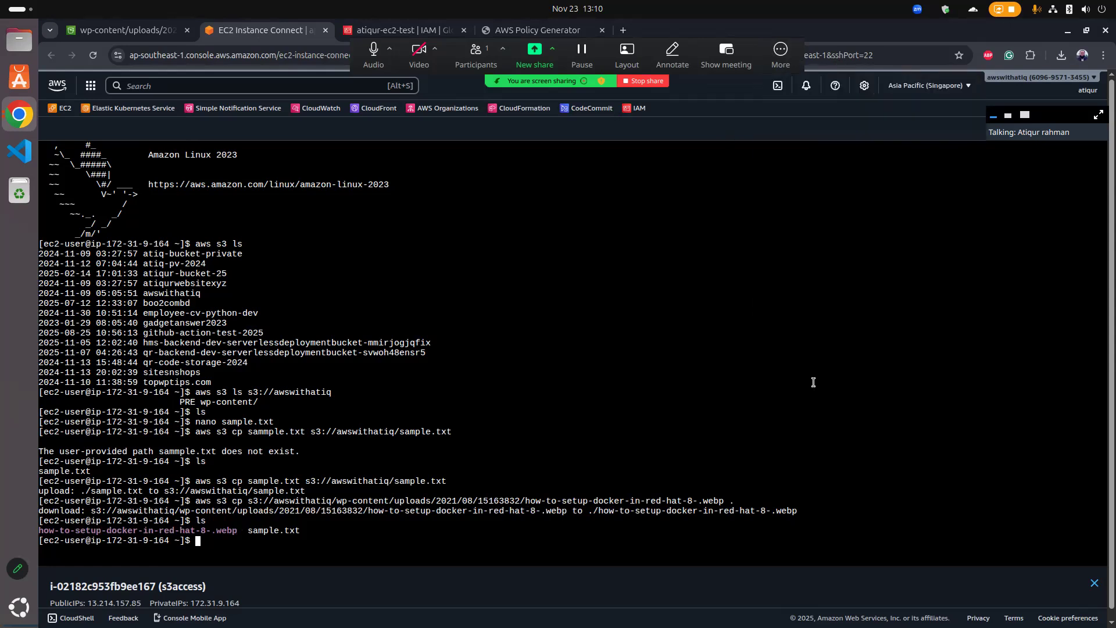